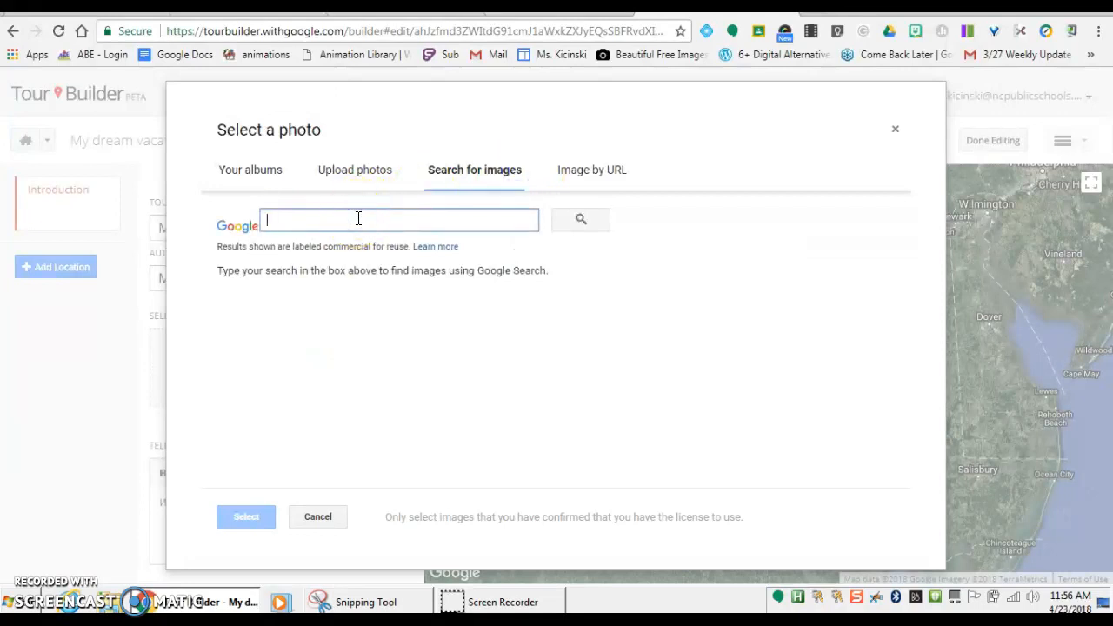
Search the web images for "great vacation" and use the palm-tree beach photo as the tour's introduction picture
type("grea")
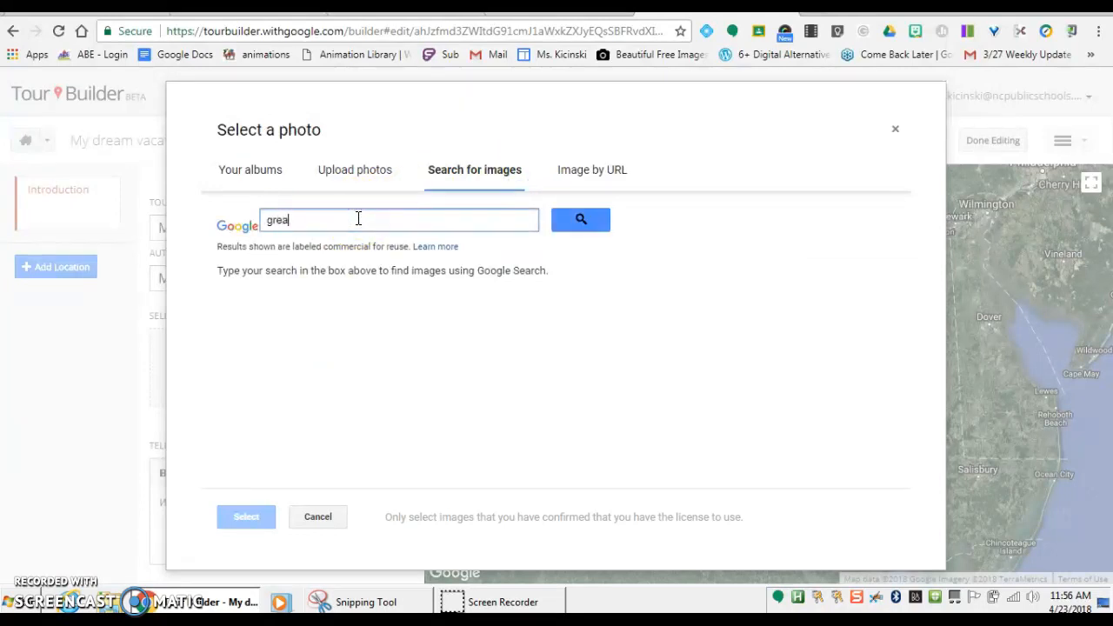
type("t vacation")
key("Return")
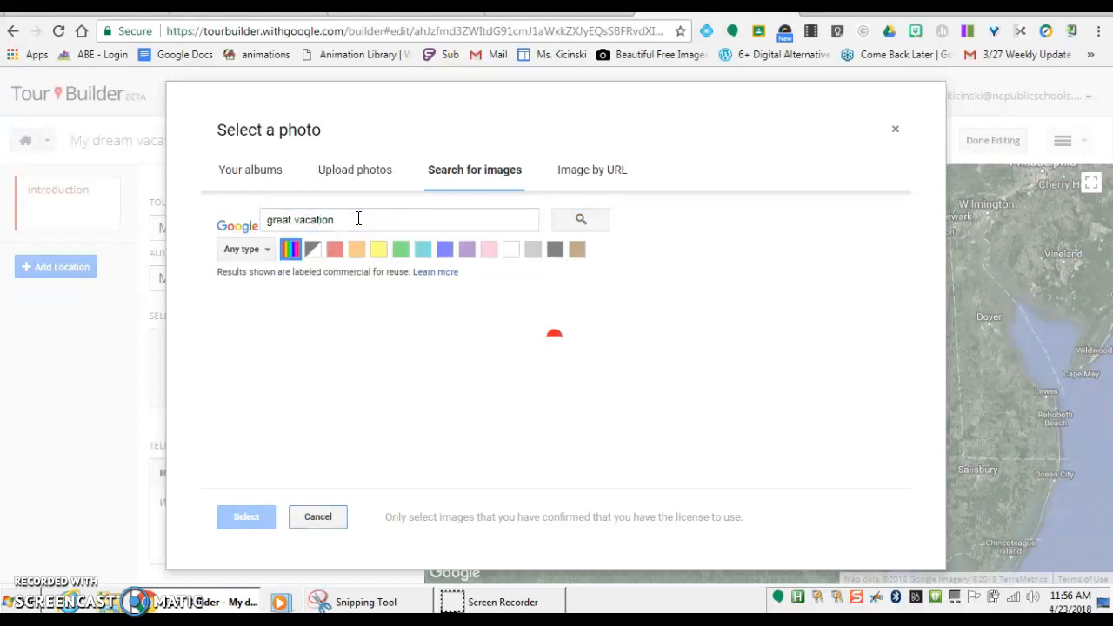
left_click(692, 341)
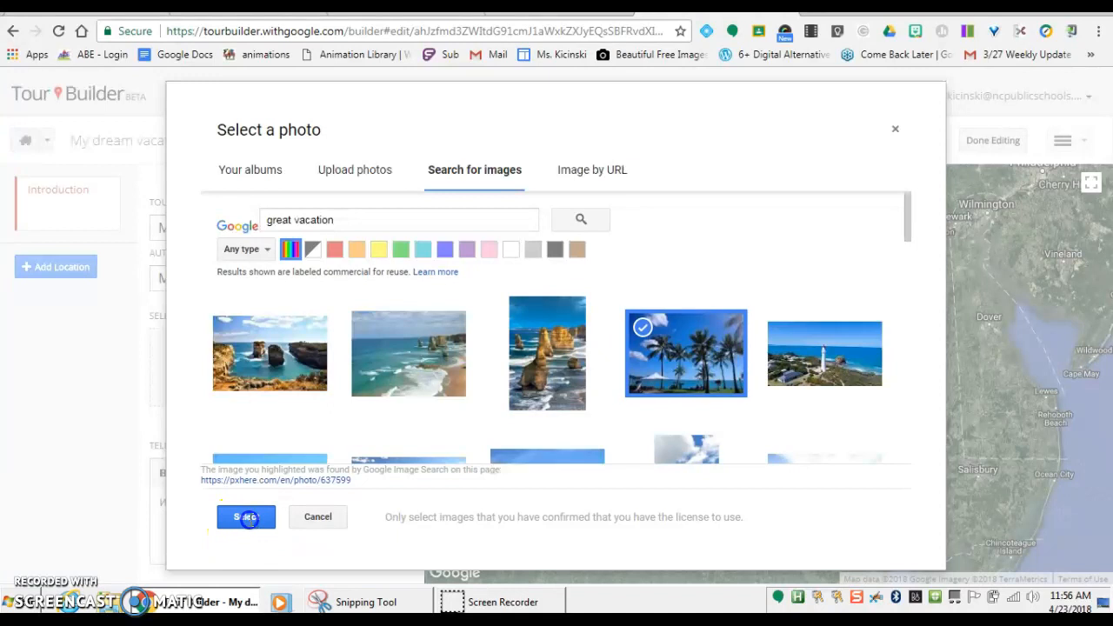
left_click(246, 518)
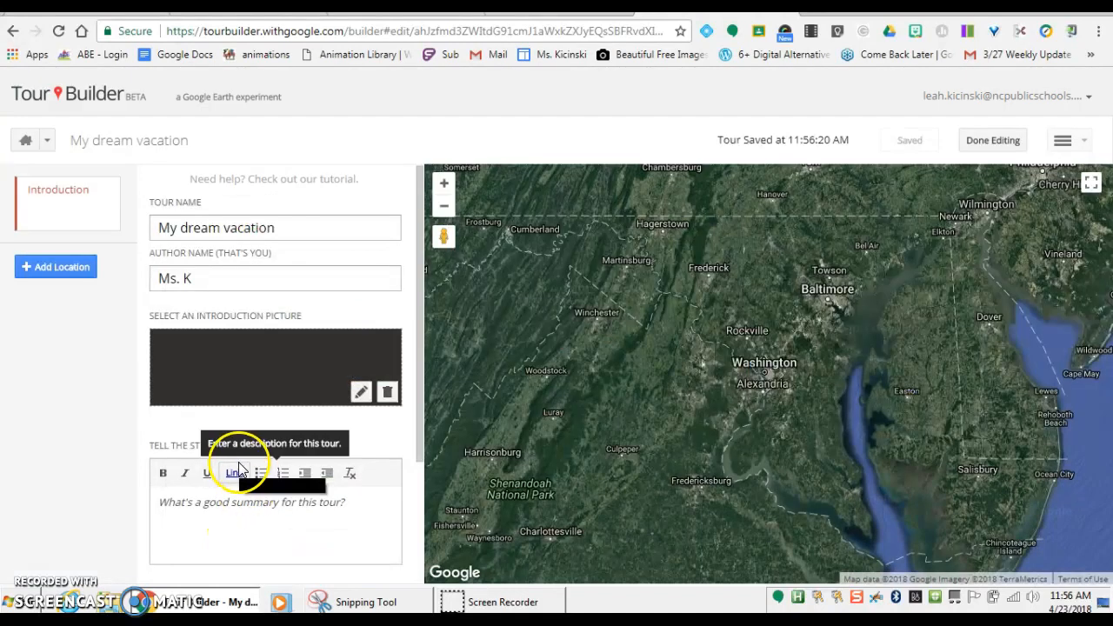
Write the tour's story summary as "This is the best route for my favorite cities!"
scroll(209, 452, "down", 1)
left_click(182, 437)
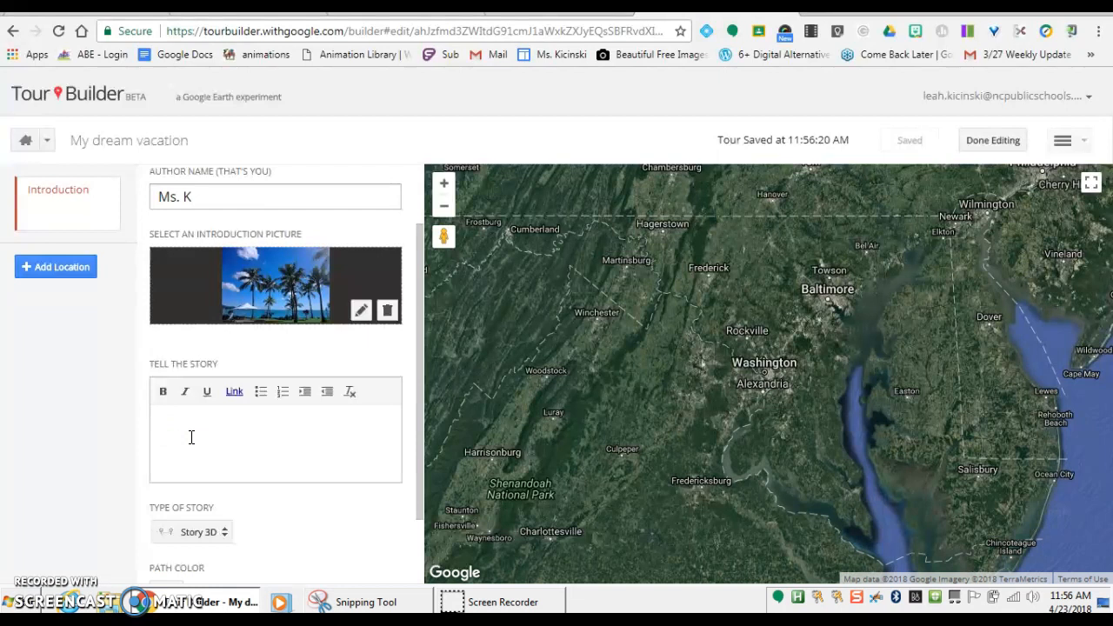
type("Thi")
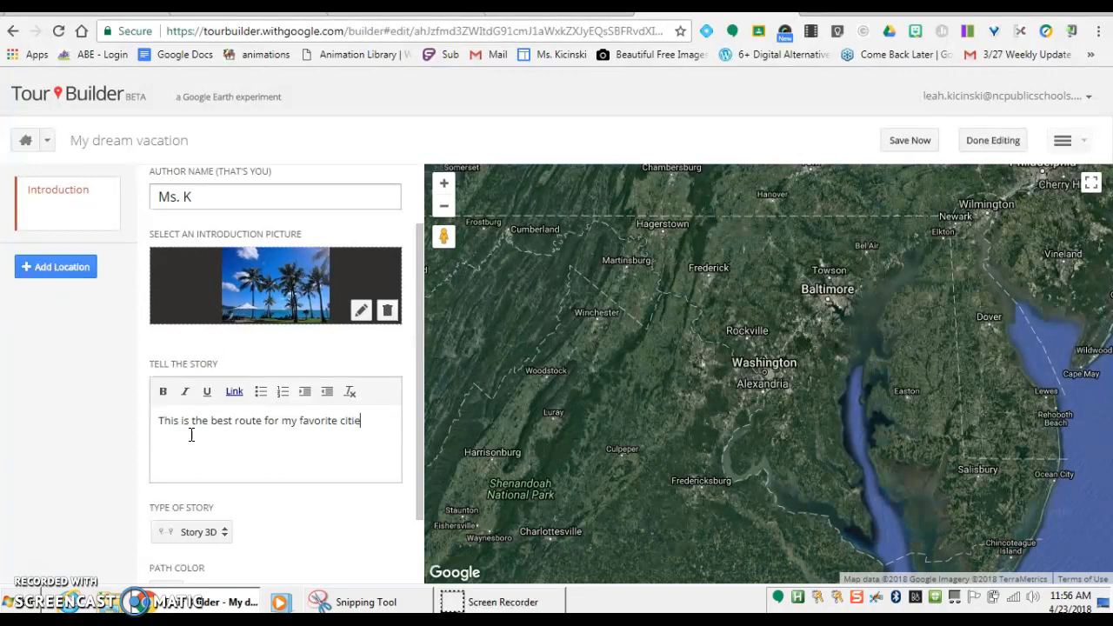
scroll(174, 434, "down", 1)
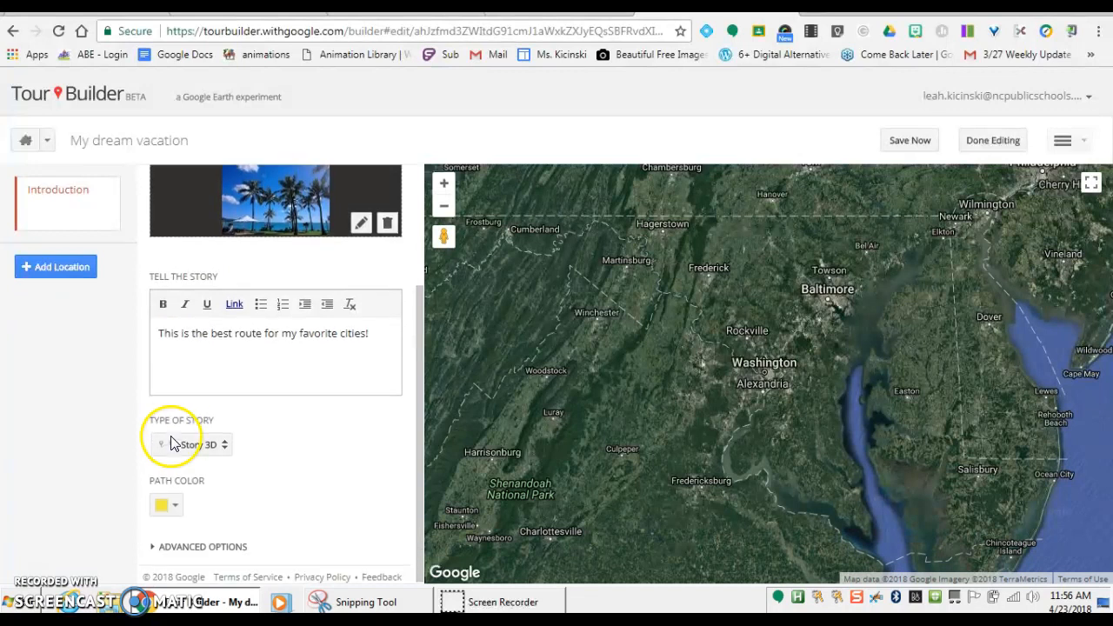
scroll(286, 423, "up", 2)
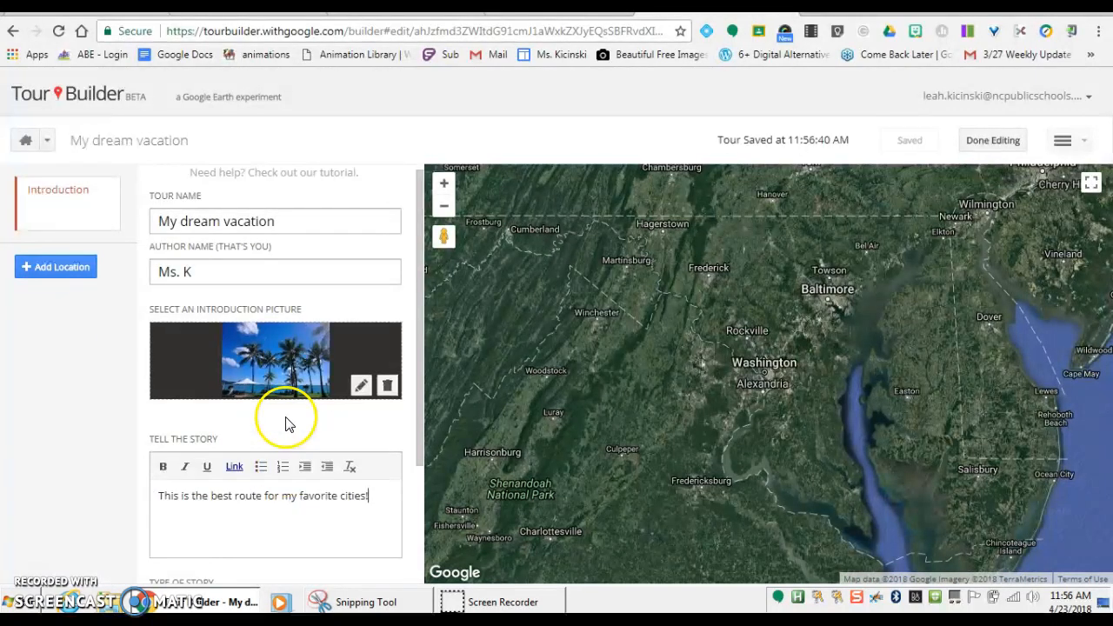
Find Raleigh, NC, USA and add it to the tour as the first location
left_click(48, 270)
left_click(193, 256)
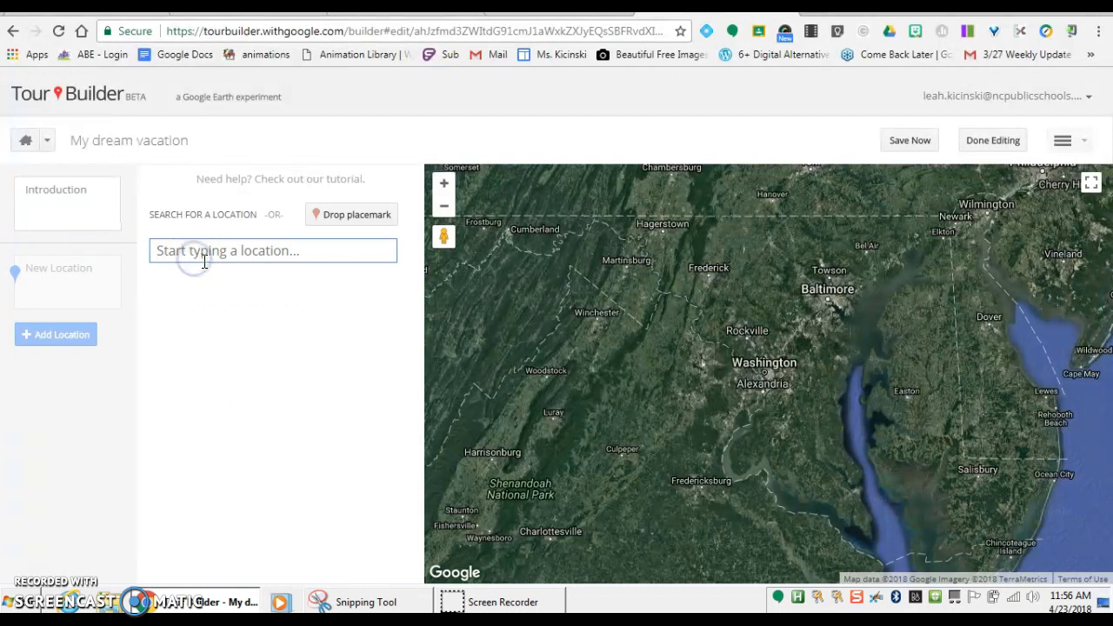
type("Ra")
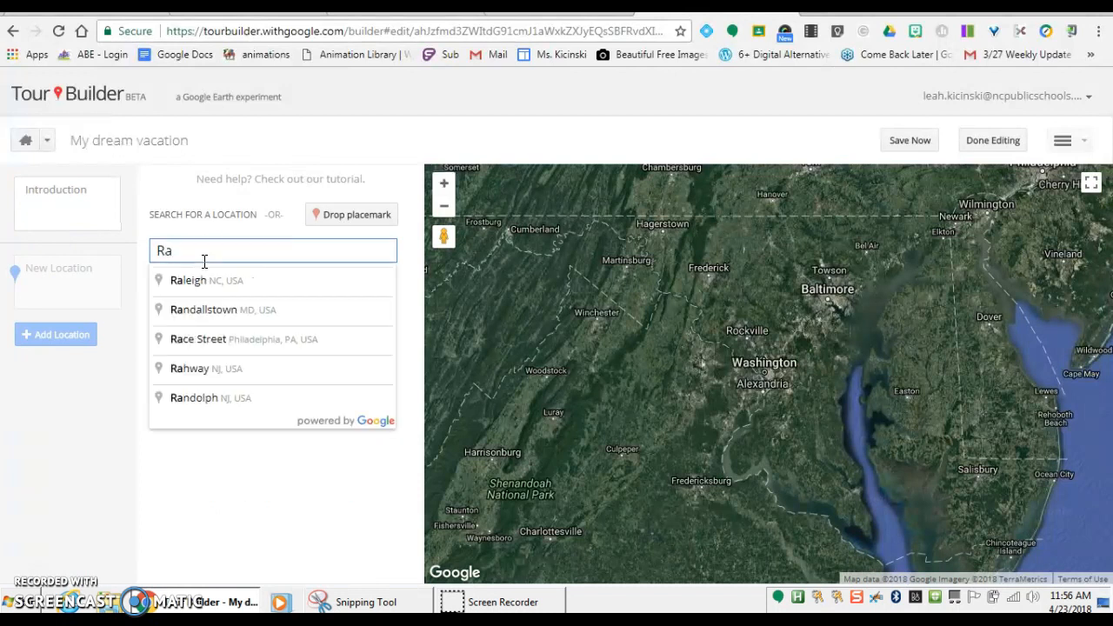
left_click(193, 279)
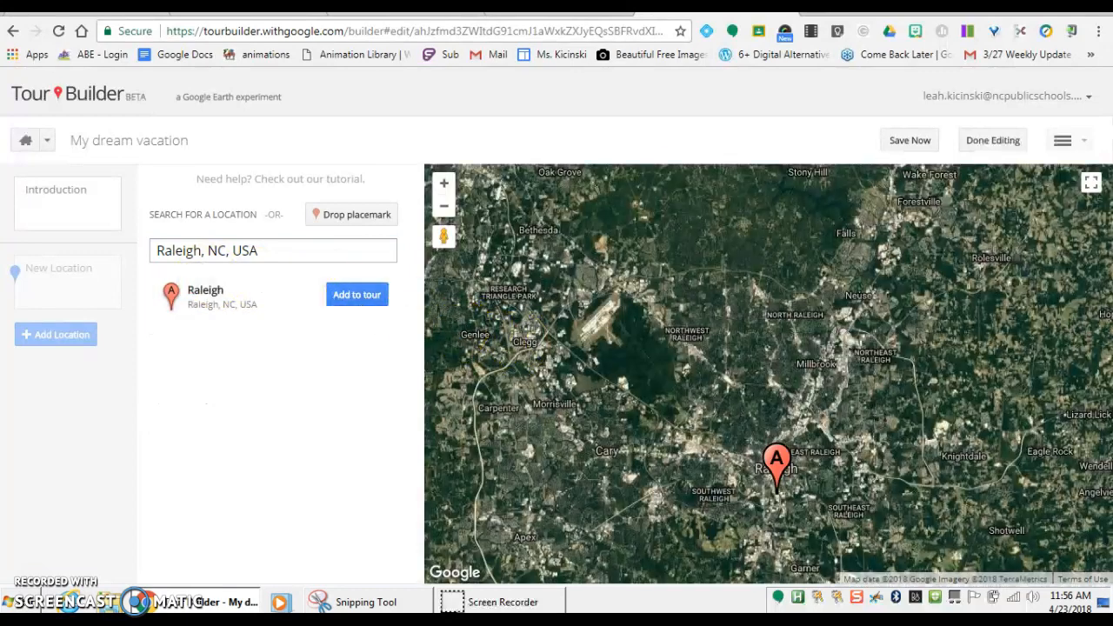
left_click(773, 465)
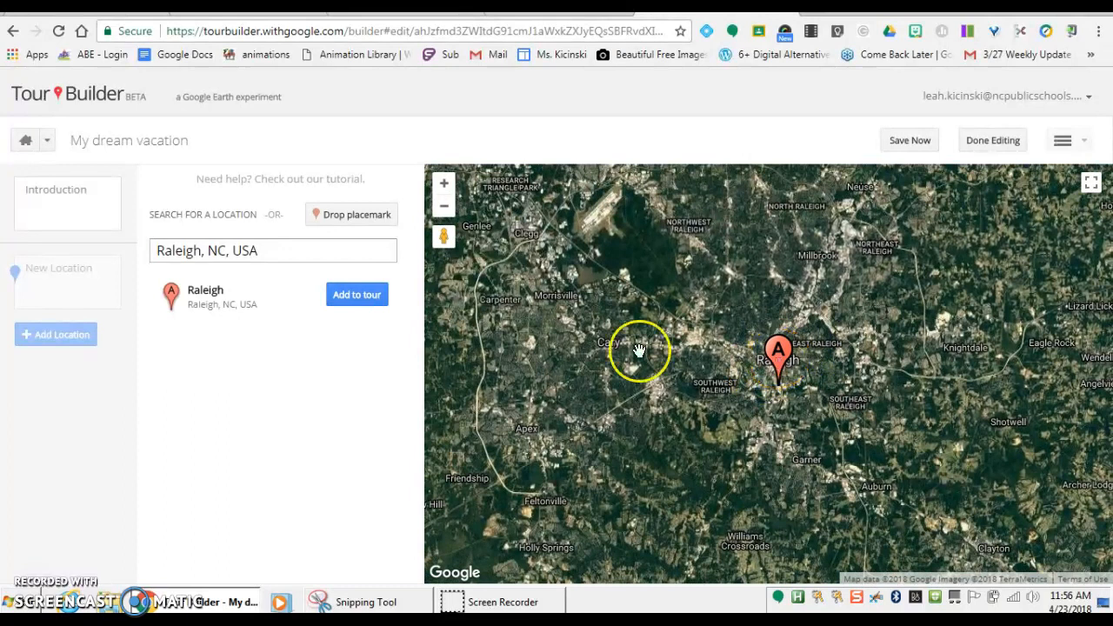
left_click(356, 295)
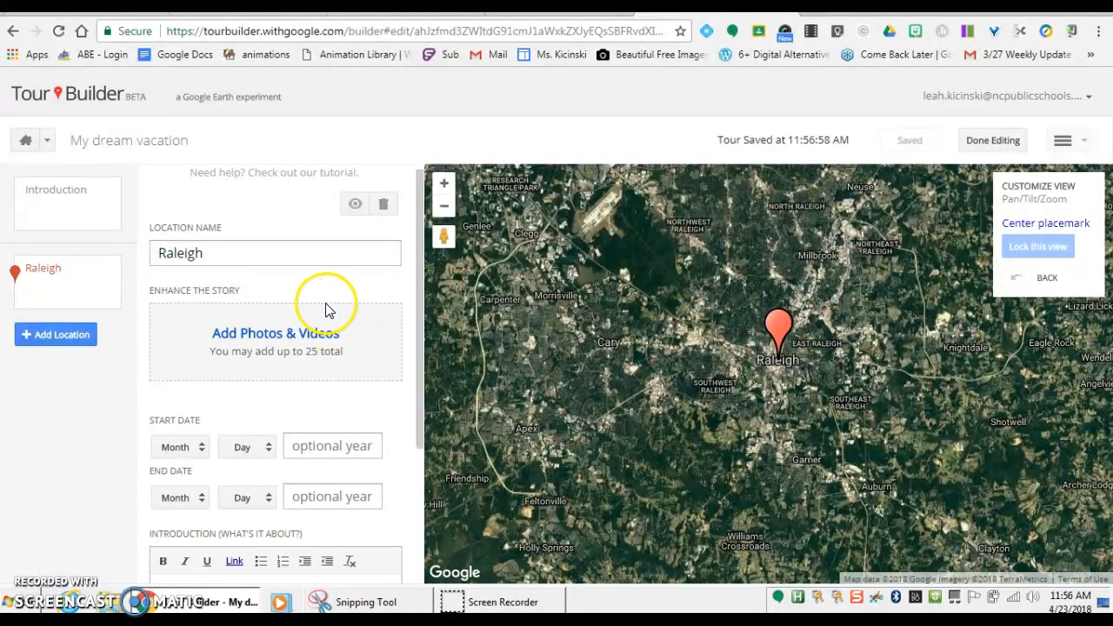
Search the web images for "raleigh" and add the first skyline photo to the Raleigh location
left_click(326, 339)
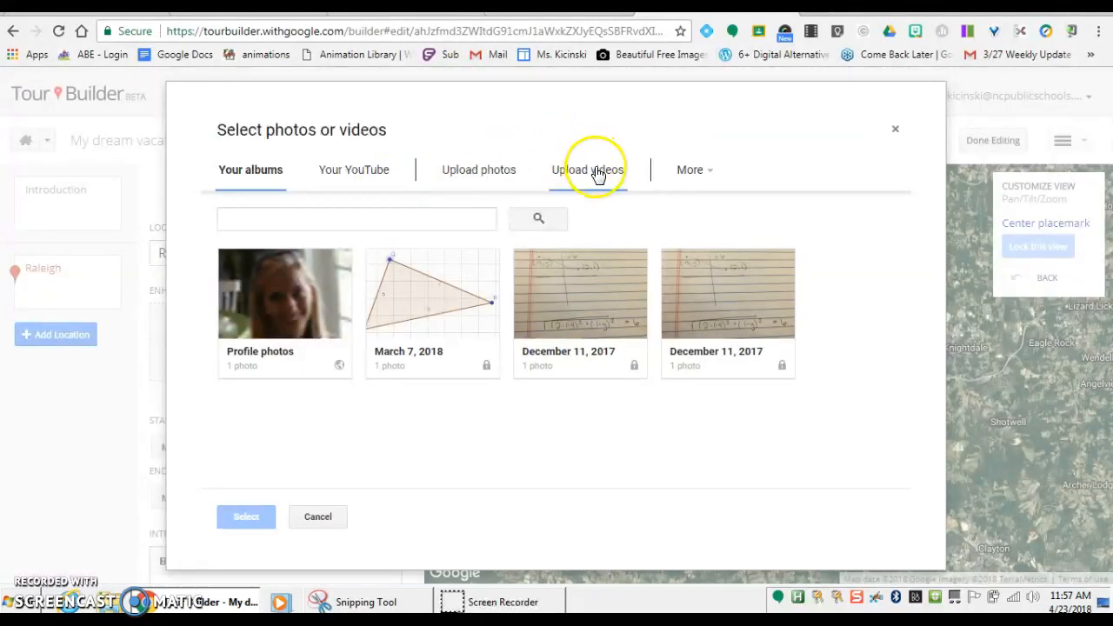
left_click(695, 171)
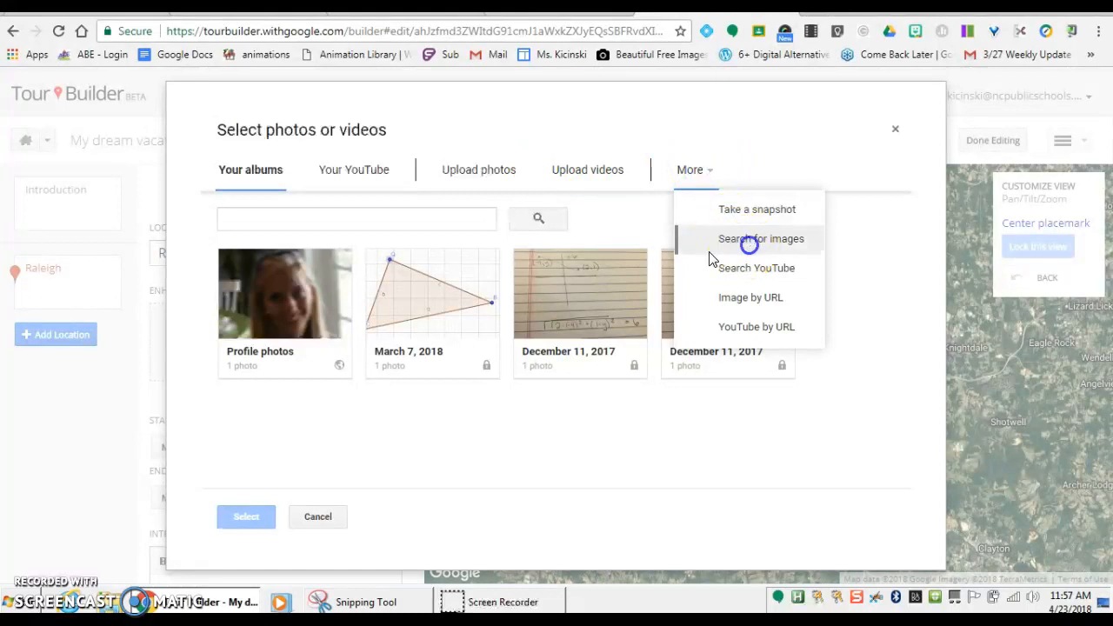
left_click(341, 221)
type("raleigh")
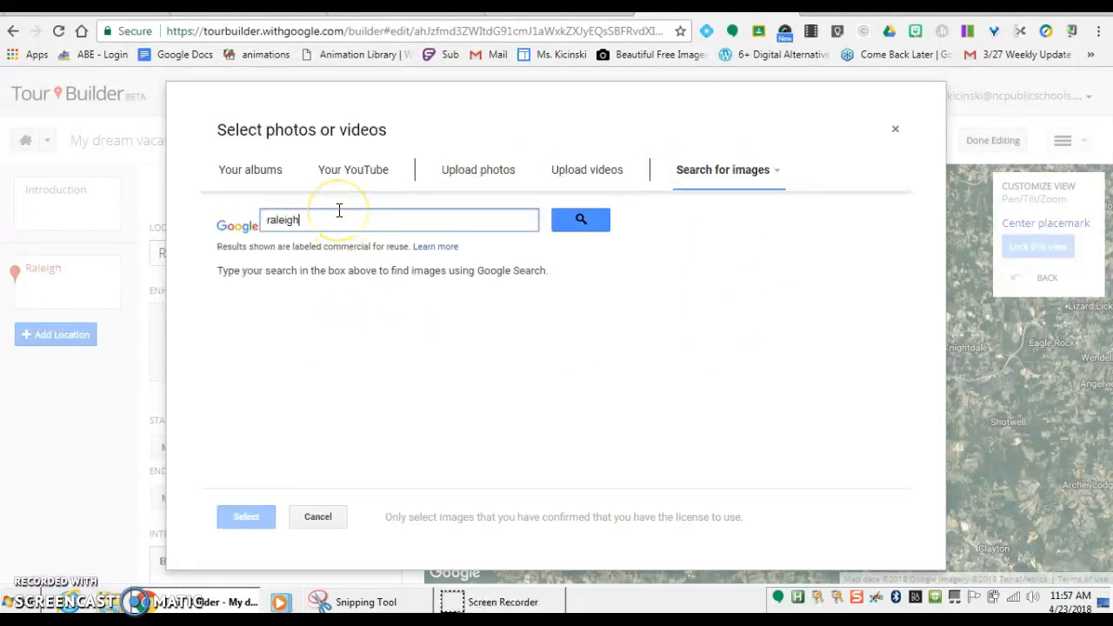
key("Return")
left_click(289, 357)
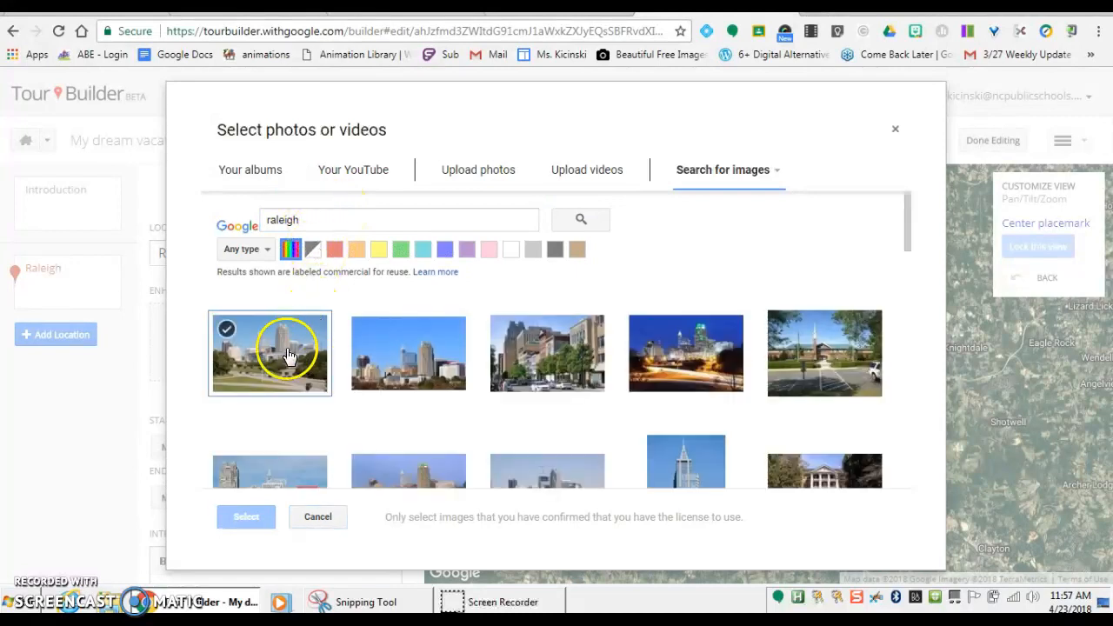
left_click(246, 517)
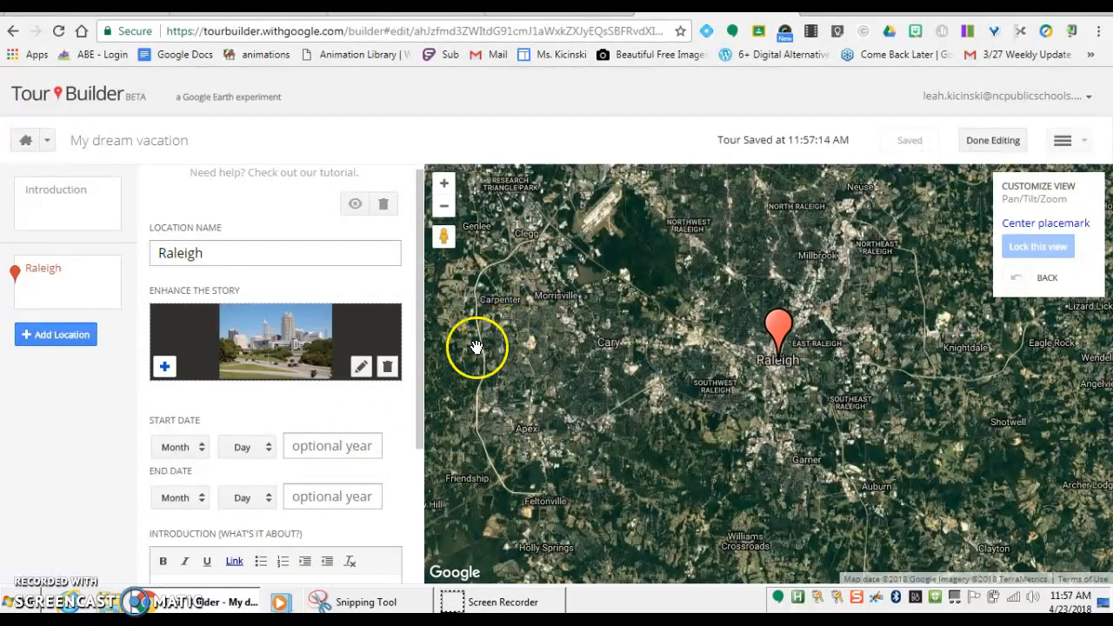
Write Raleigh's introduction as "I start at Raleigh because..." and correct the misspelled city name
scroll(460, 347, "down", 2)
scroll(382, 443, "down", 1)
left_click(272, 531)
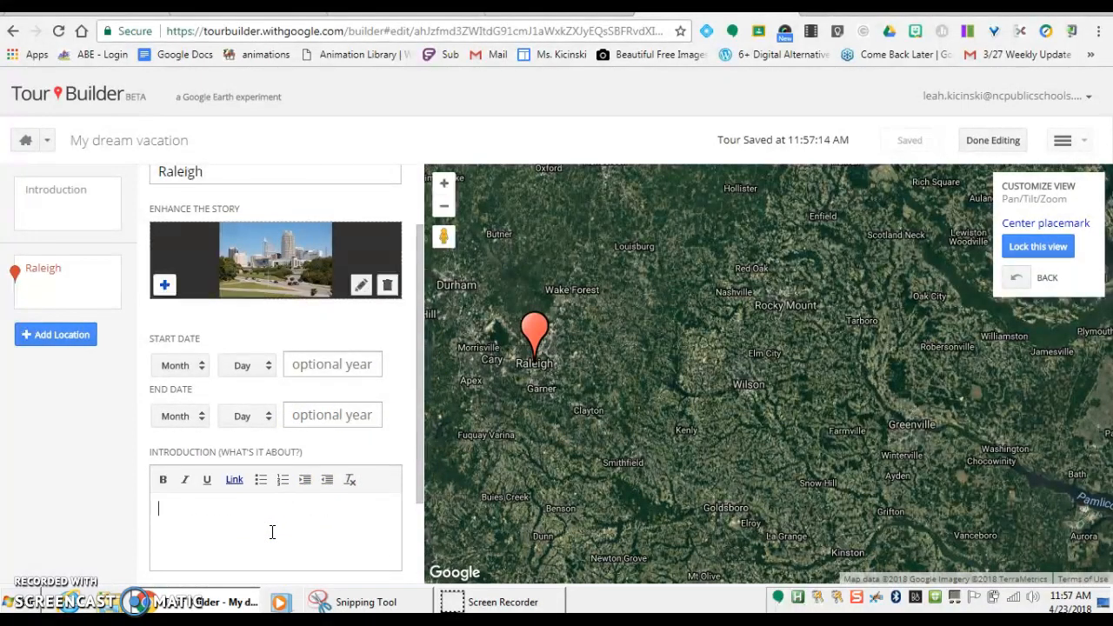
type("I")
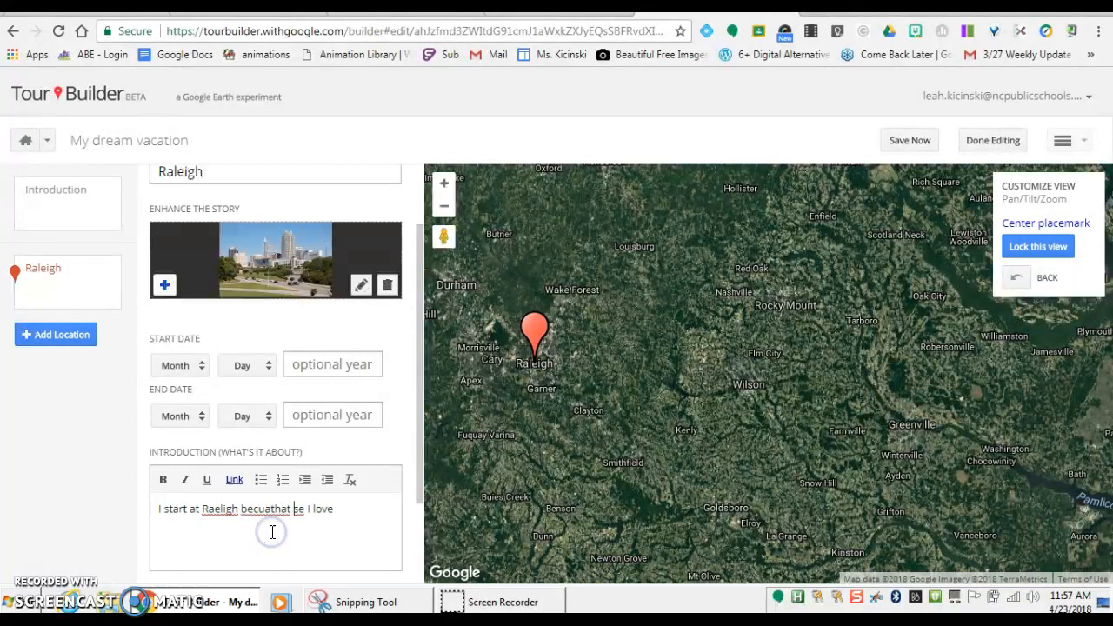
left_click_drag(244, 509, 498, 470)
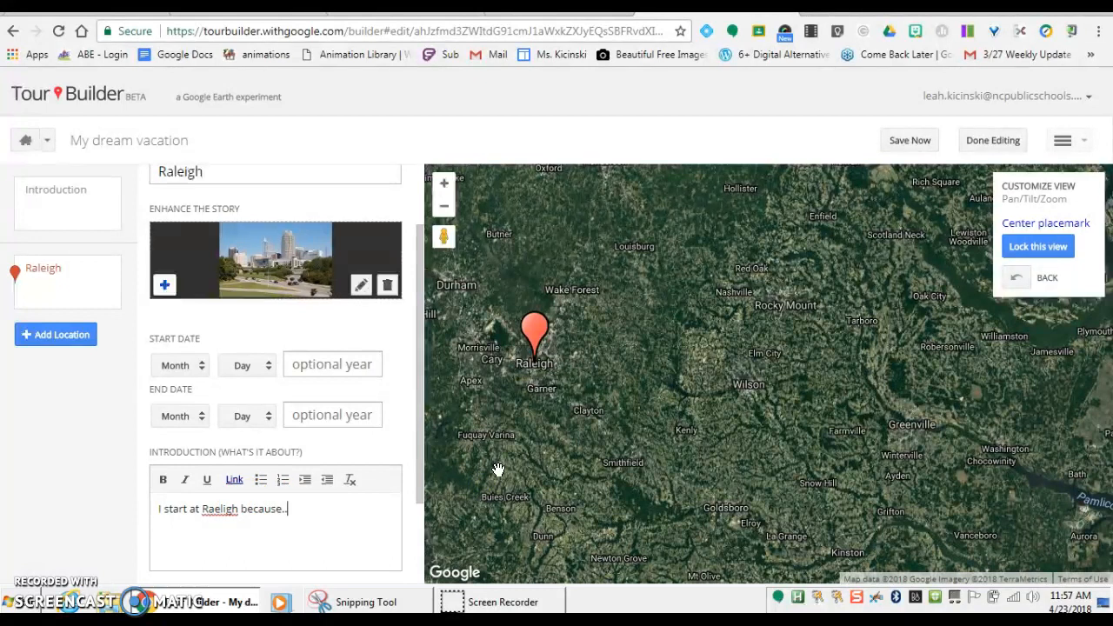
scroll(303, 398, "down", 2)
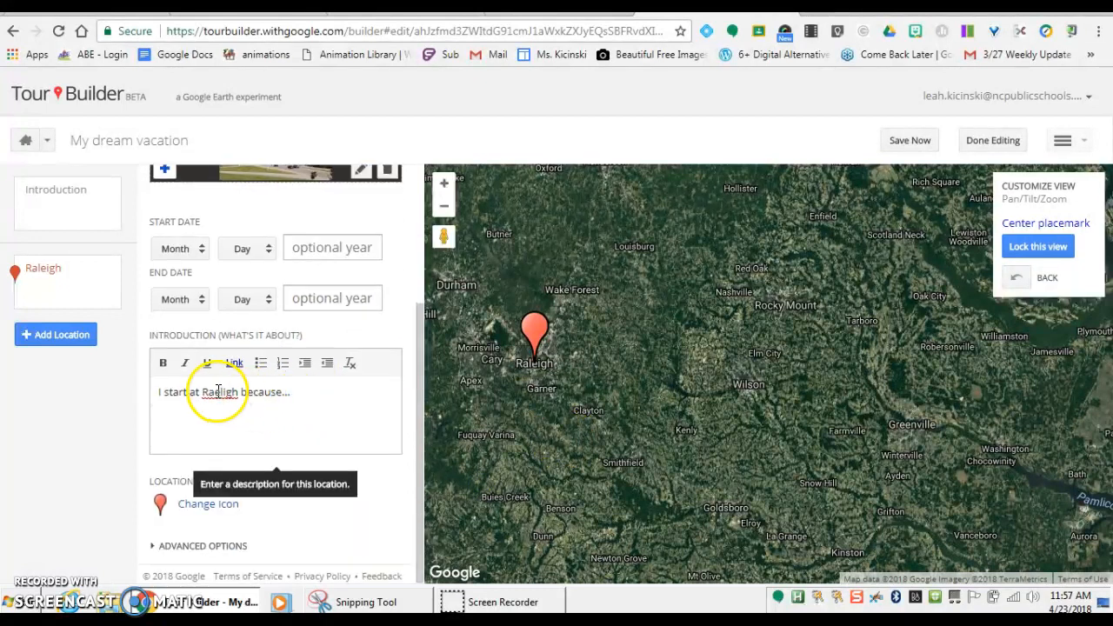
right_click(215, 396)
left_click(290, 155)
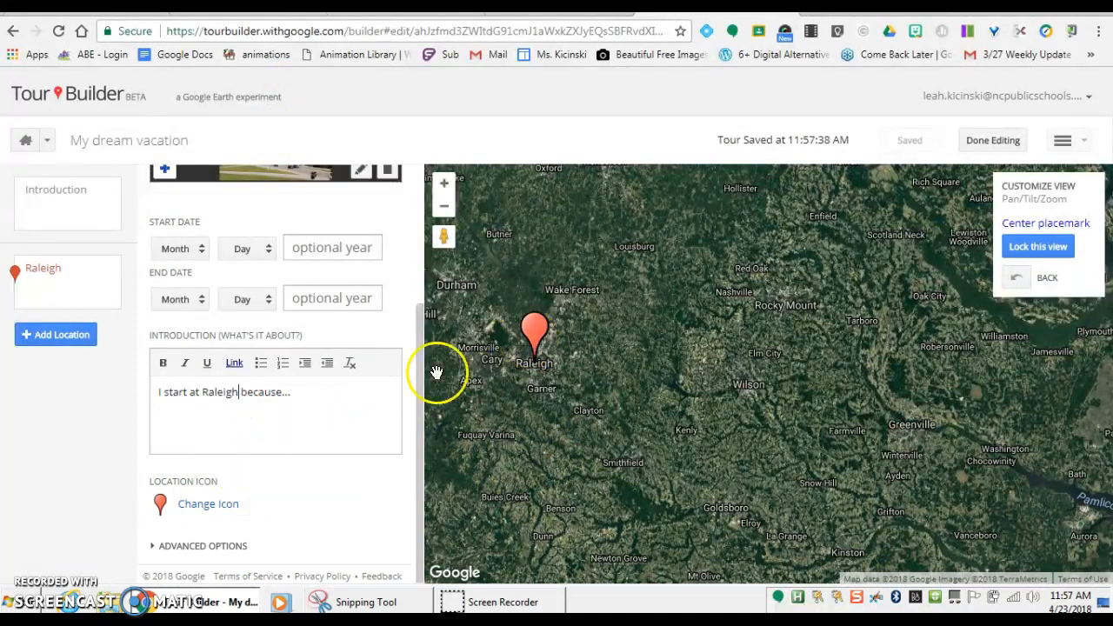
Find Pittsburgh, PA, USA and add it to the tour as the second location
left_click(59, 343)
left_click(165, 251)
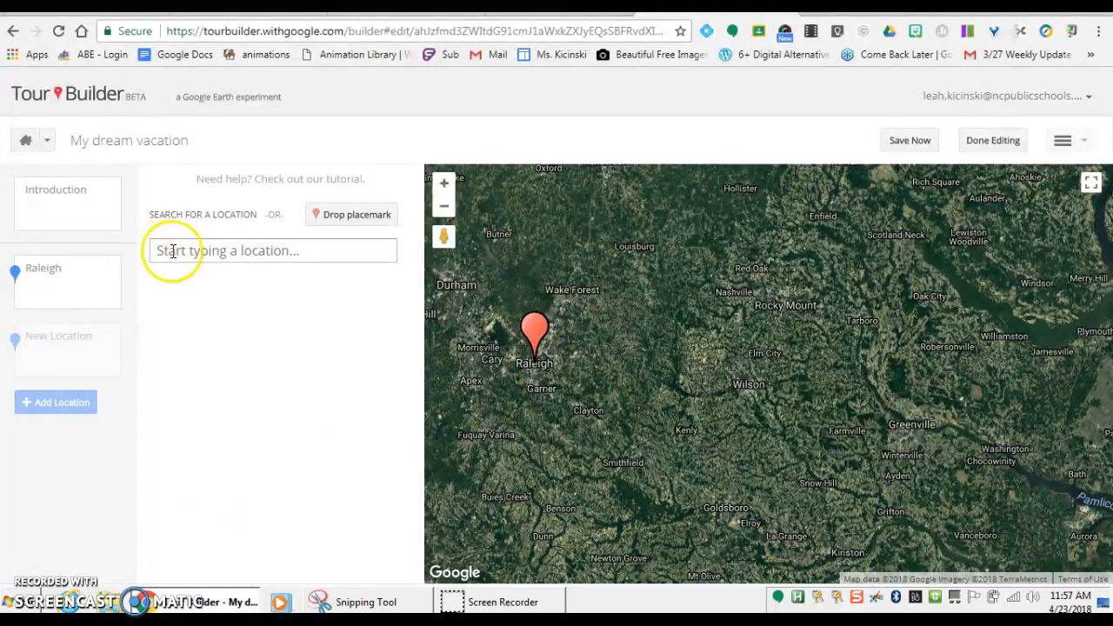
type("Pittsbu")
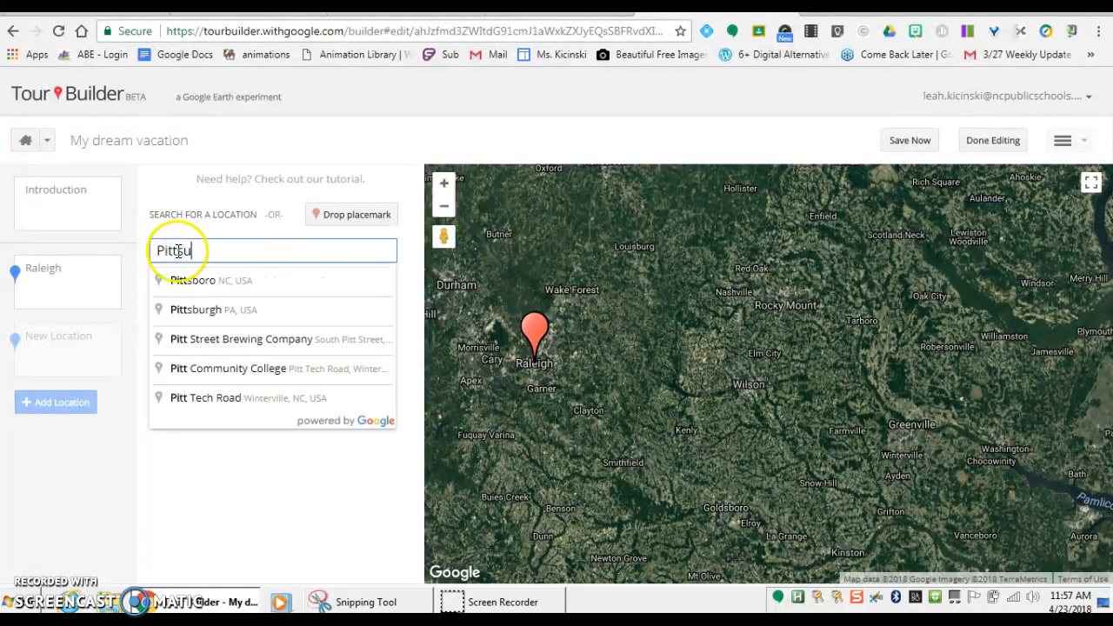
left_click(251, 283)
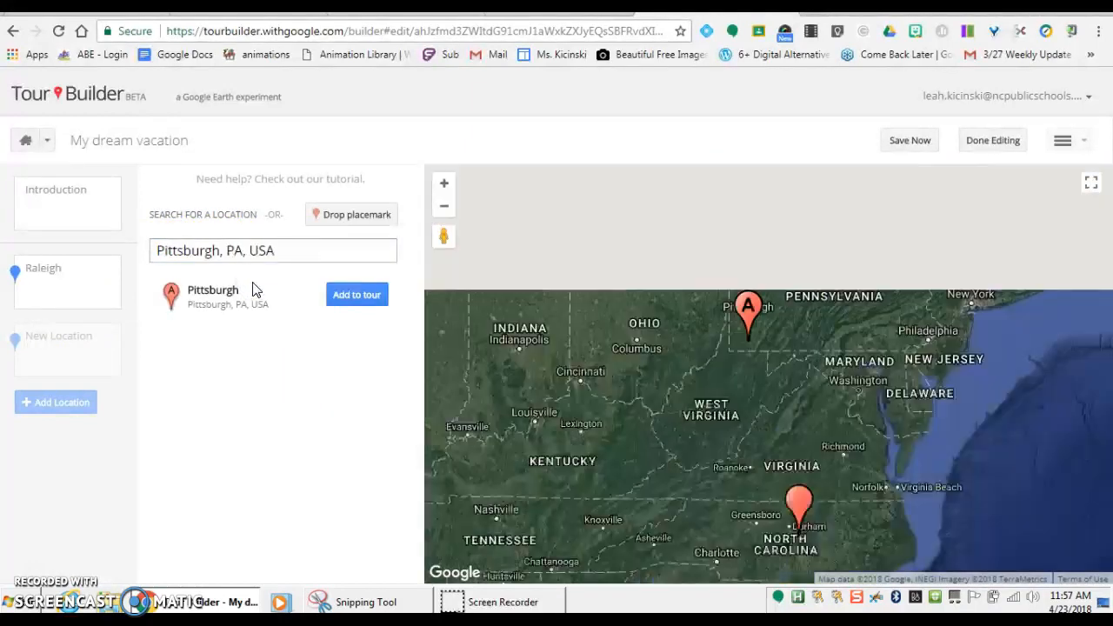
left_click(376, 297)
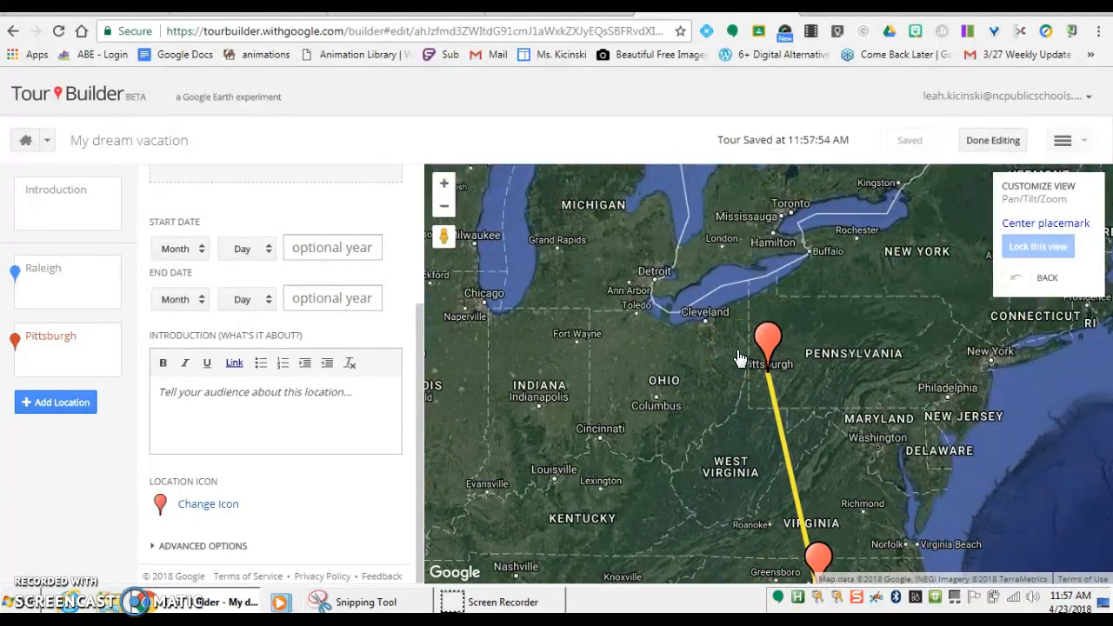
Enter Street View near Pittsburgh's riverfront, face the downtown skyline across the river, and lock that view for the location
scroll(755, 355, "up", 1)
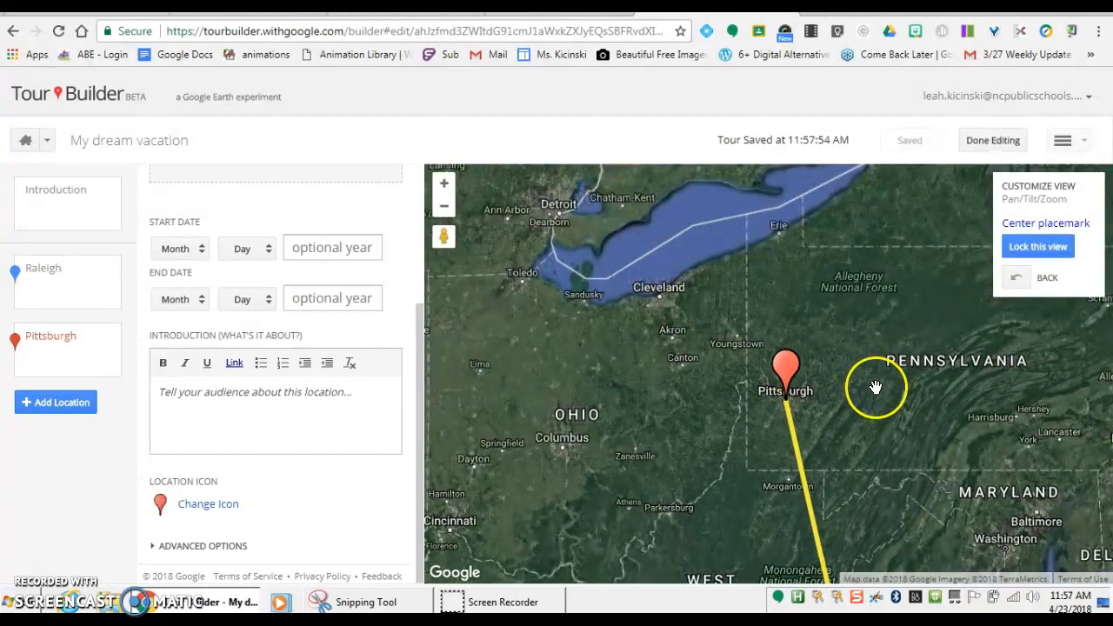
scroll(874, 388, "up", 1)
scroll(840, 445, "up", 1)
left_click_drag(672, 411, 787, 374)
scroll(746, 402, "up", 1)
scroll(815, 392, "up", 1)
scroll(787, 373, "up", 1)
left_click_drag(720, 356, 860, 415)
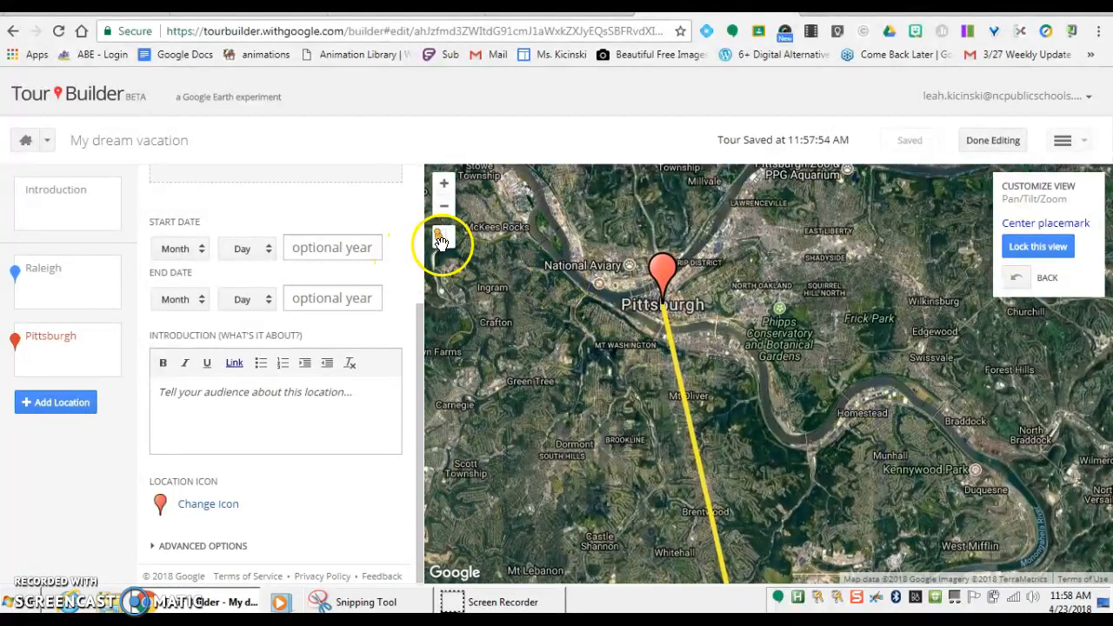
left_click_drag(443, 232, 638, 315)
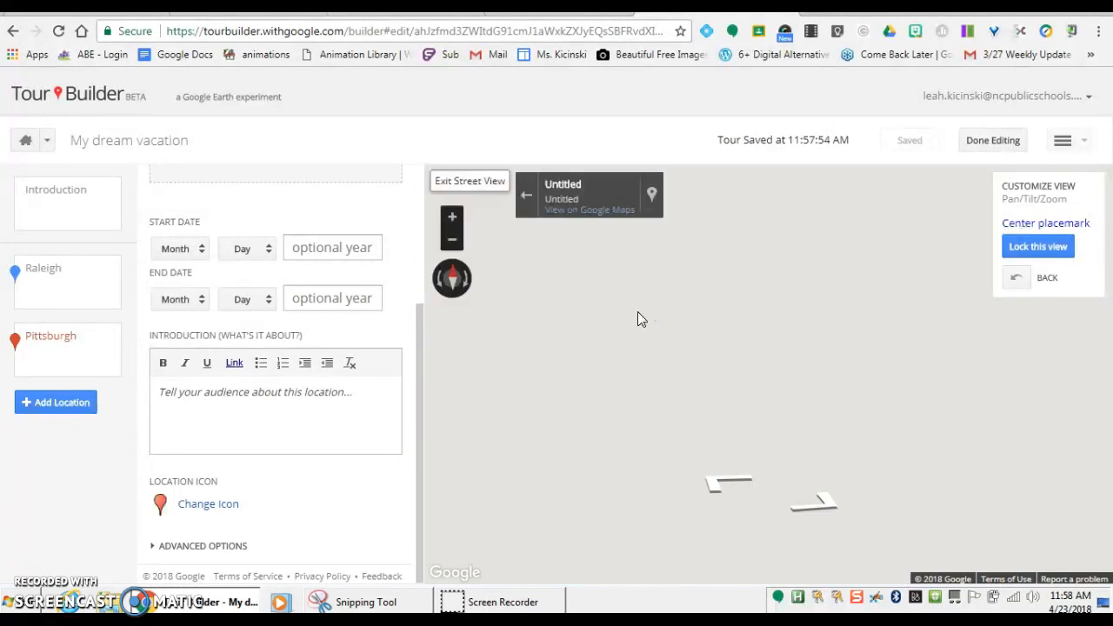
left_click_drag(1043, 392, 910, 350)
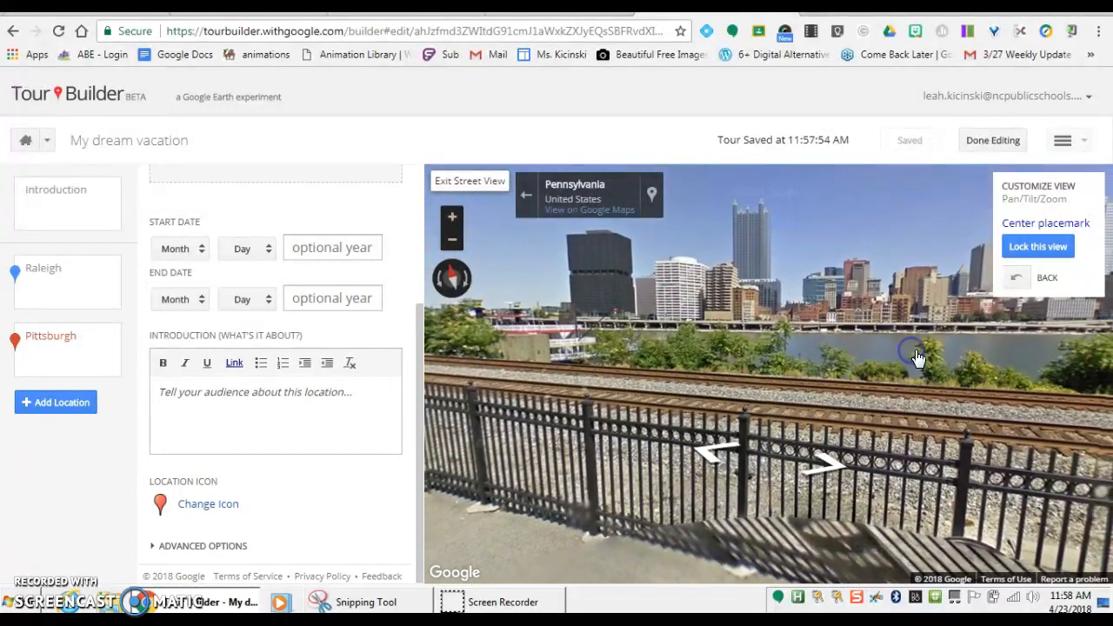
left_click(1049, 247)
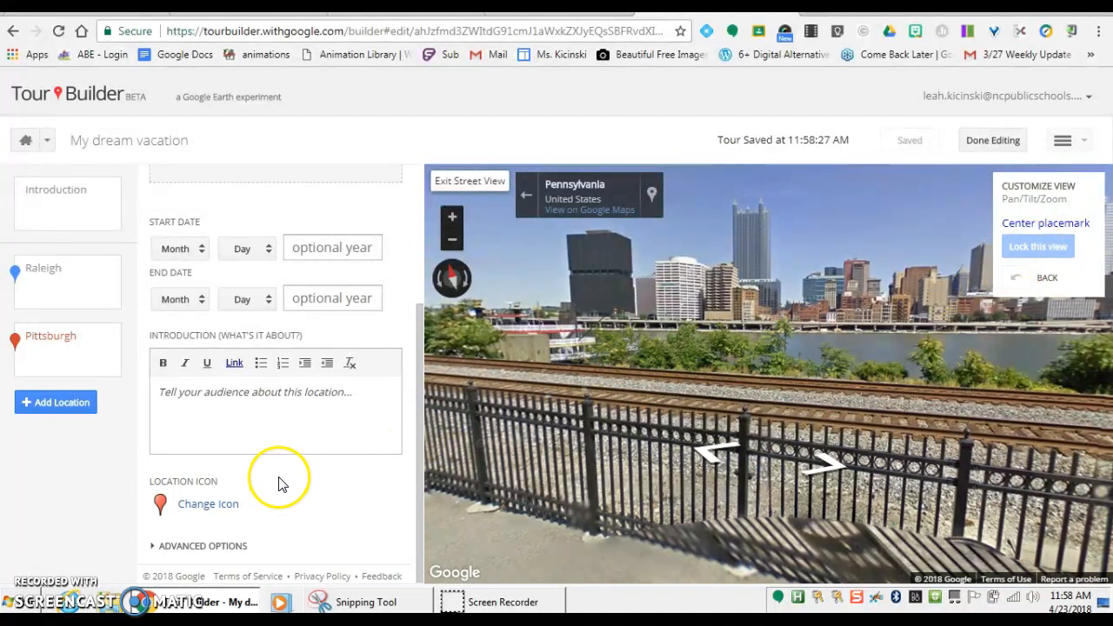
Write an introduction for the Pittsburgh location beginning "I want to go see a Steeler"
left_click(254, 430)
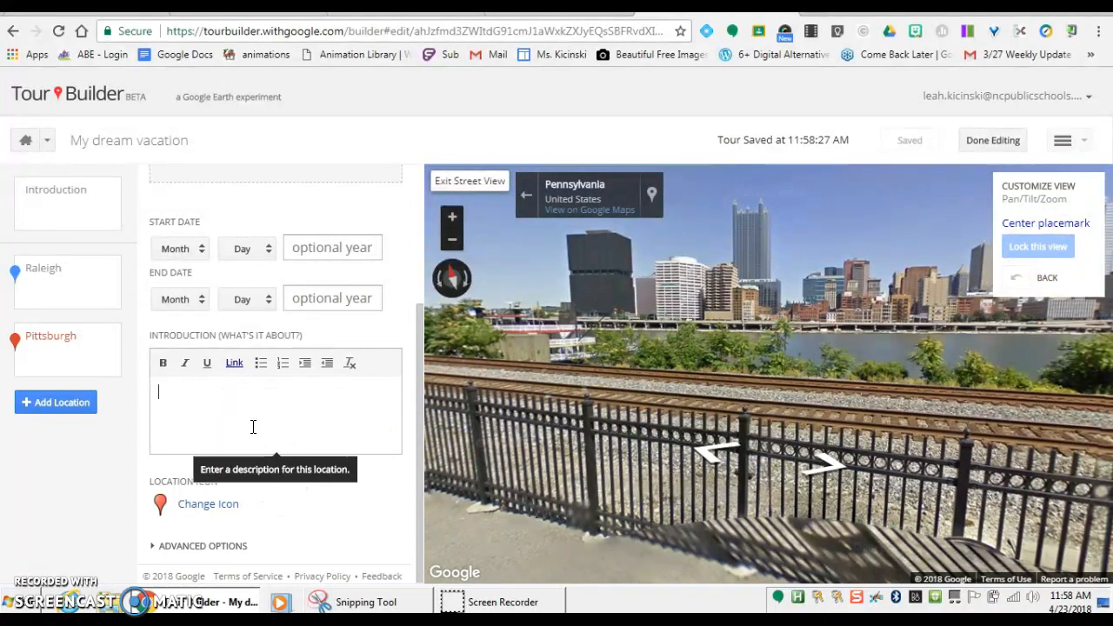
type("I")
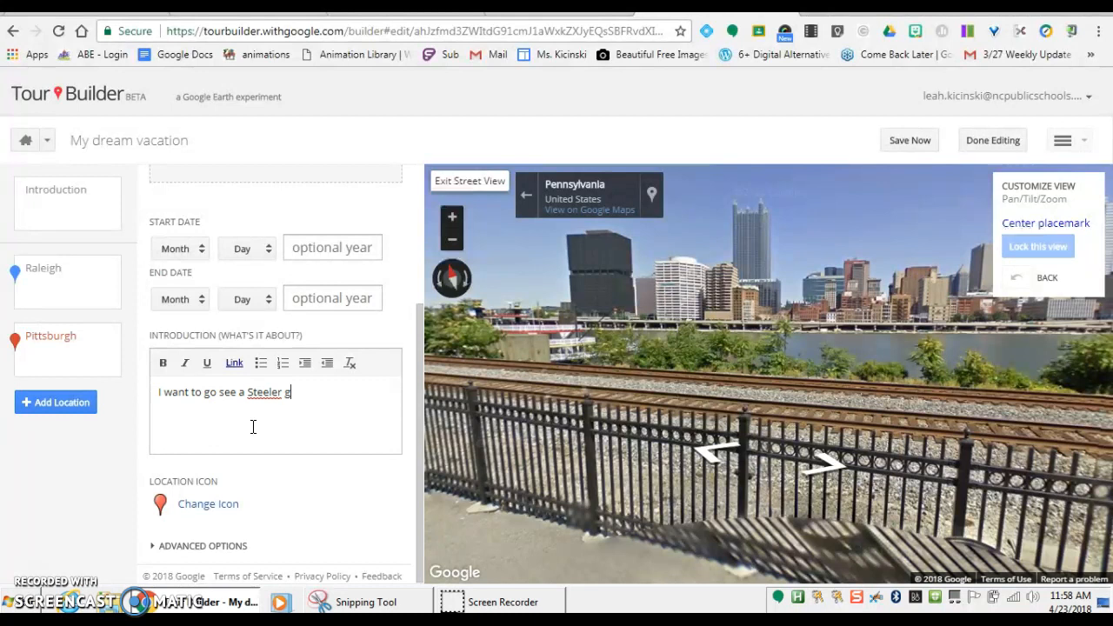
Find Las Vegas, NV, USA and add it to the tour as the third location
left_click(65, 402)
left_click(200, 250)
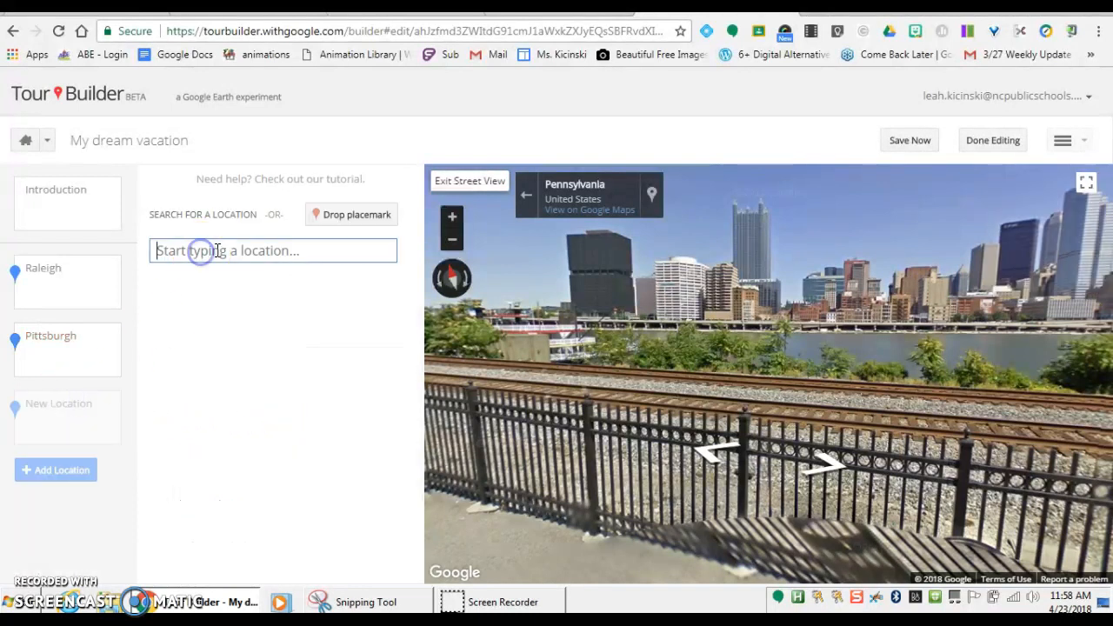
type("Las Ve")
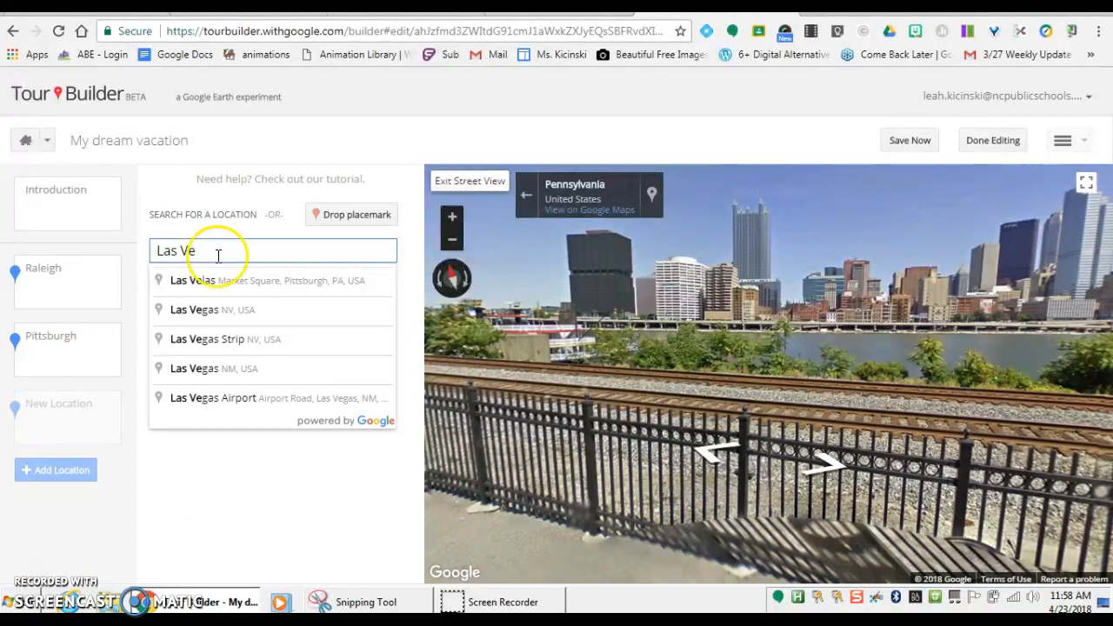
left_click(220, 315)
left_click(357, 294)
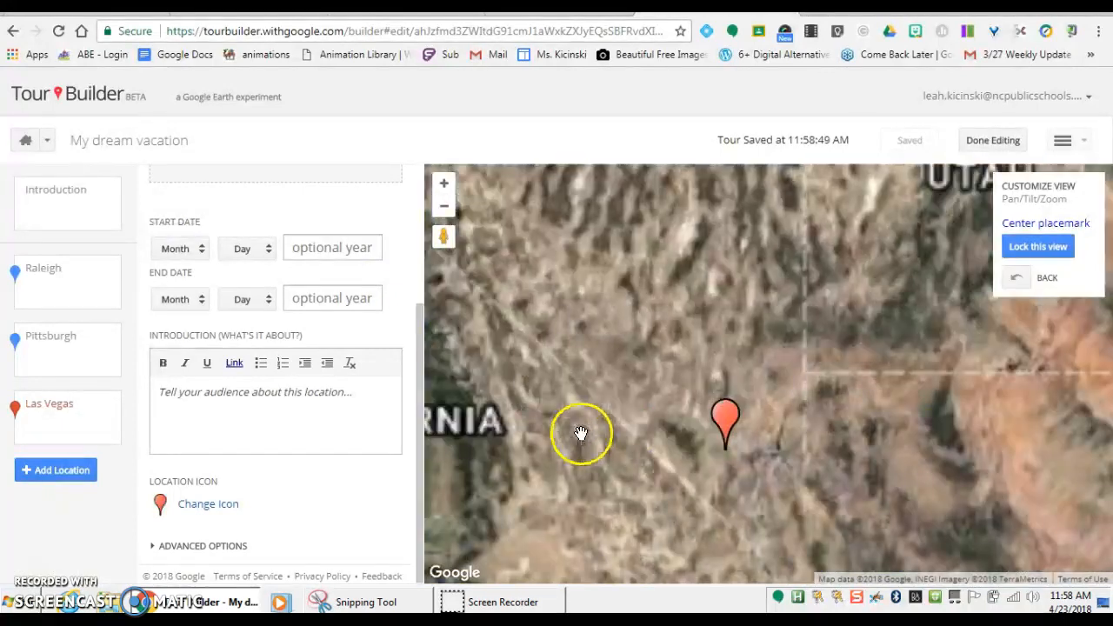
Enter Street View at Park on Fremont in Las Vegas, face the framed horse painting, and lock that view for the location
scroll(705, 418, "up", 2)
left_click_drag(700, 365, 669, 246)
scroll(701, 324, "up", 1)
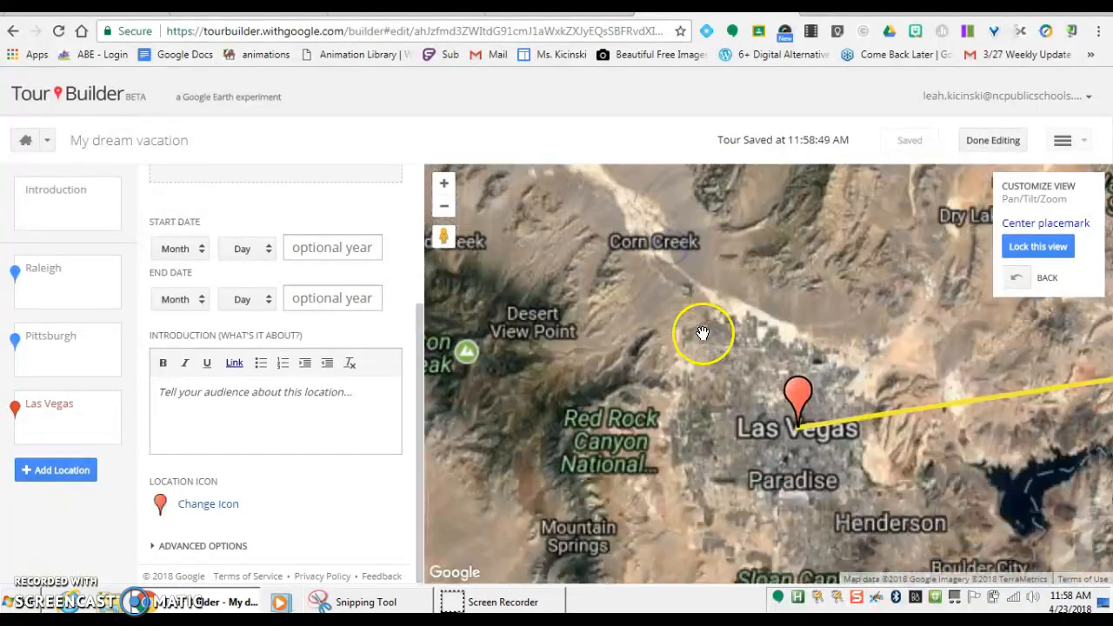
left_click_drag(721, 348, 507, 255)
scroll(656, 352, "up", 1)
scroll(655, 352, "up", 1)
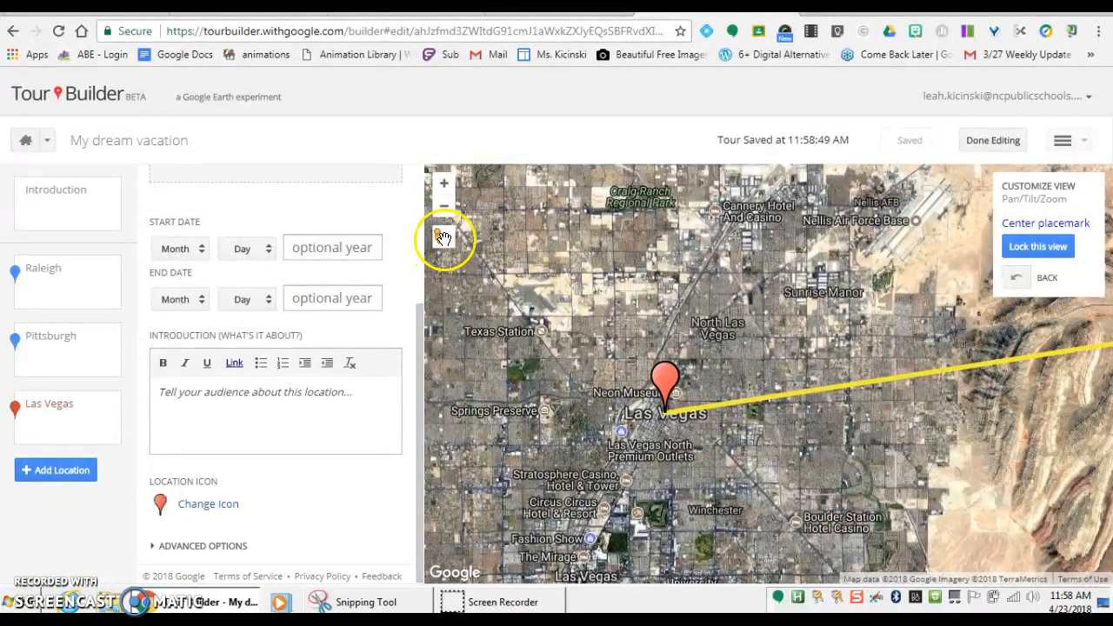
left_click_drag(722, 413, 656, 424)
mouse_move(963, 368)
left_mouse_down()
mouse_move(726, 340)
mouse_move(290, 340)
mouse_move(660, 320)
left_mouse_up()
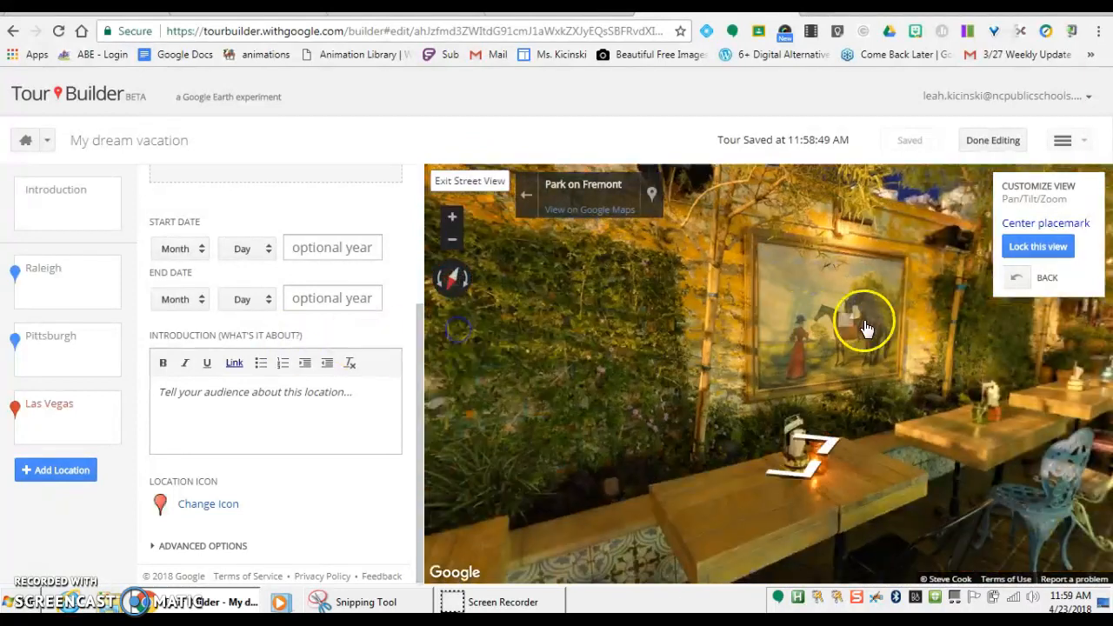
left_click(1046, 250)
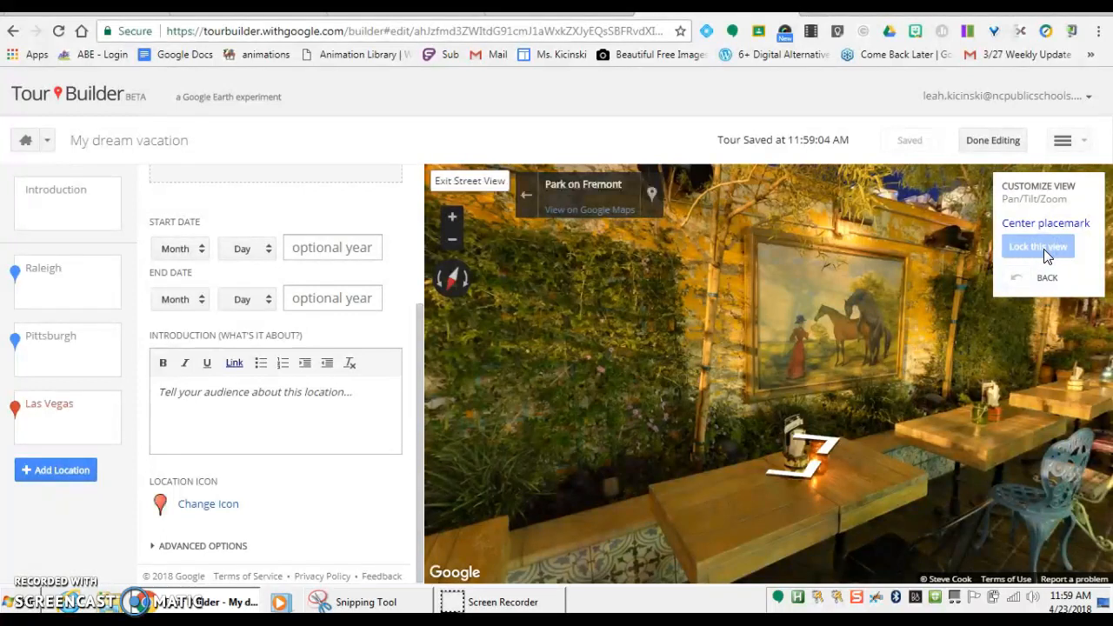
left_click(165, 393)
Find Raleigh, NC, USA and add it to the tour again as the fourth and final location
left_click(73, 470)
left_click(237, 252)
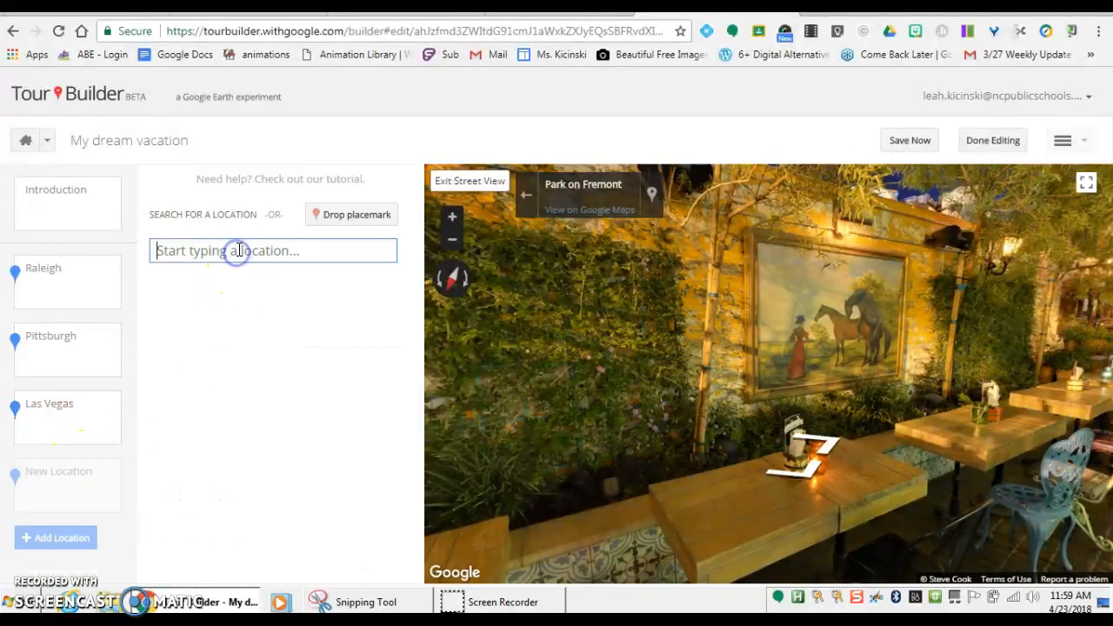
type("Wi")
key("BackSpace")
key("BackSpace")
type("raleigh")
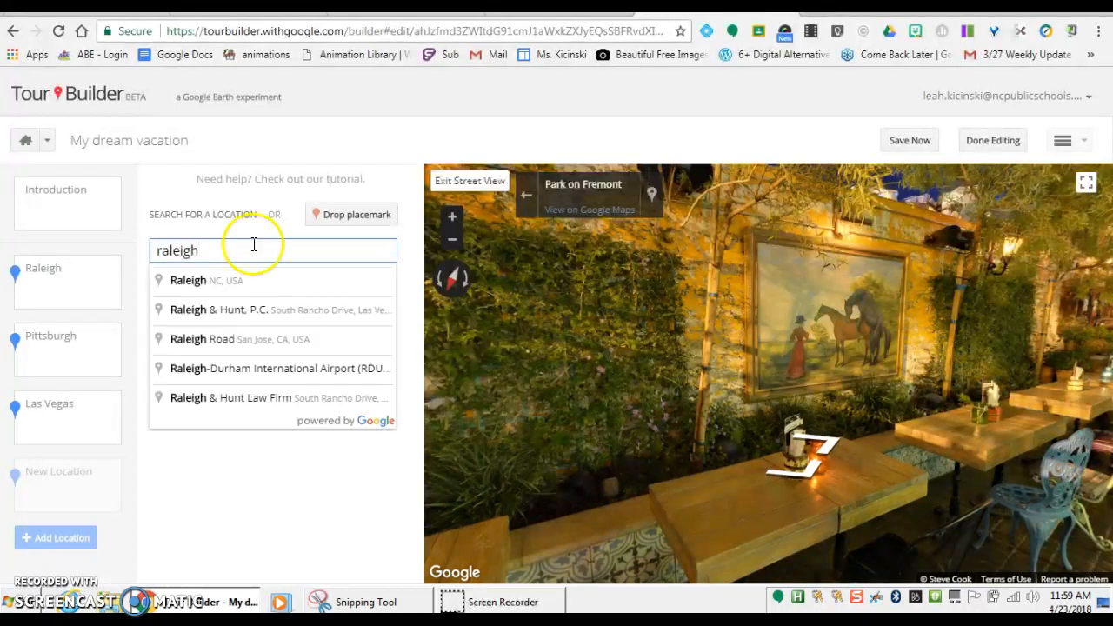
left_click(266, 282)
left_click(352, 297)
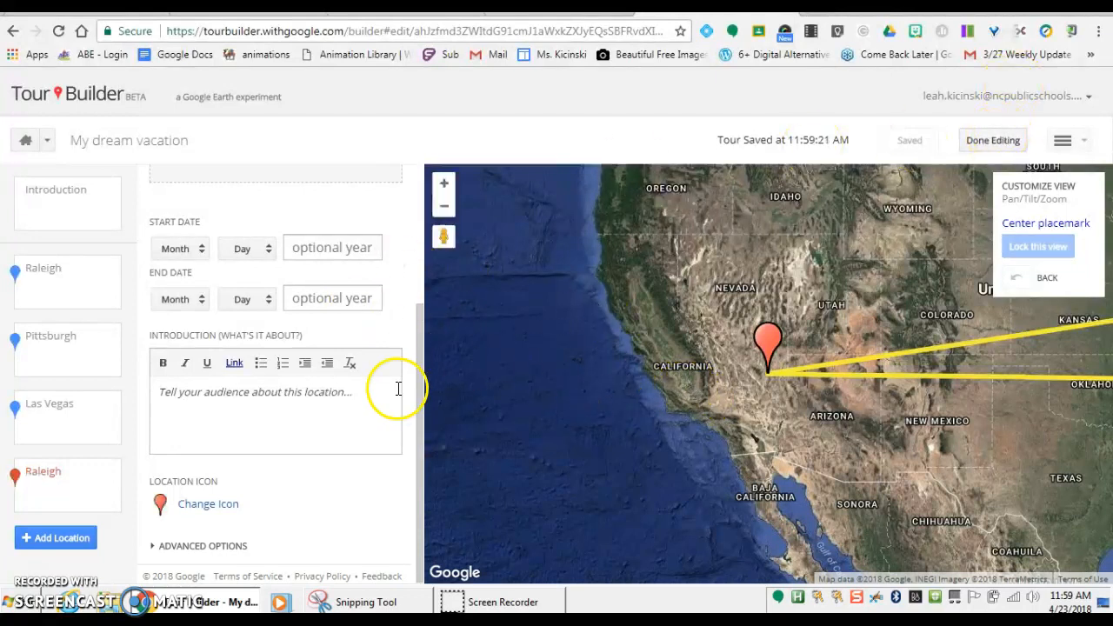
Finish editing the tour and save its sharing visibility as "Anyone who has the link"
scroll(647, 347, "up", 3)
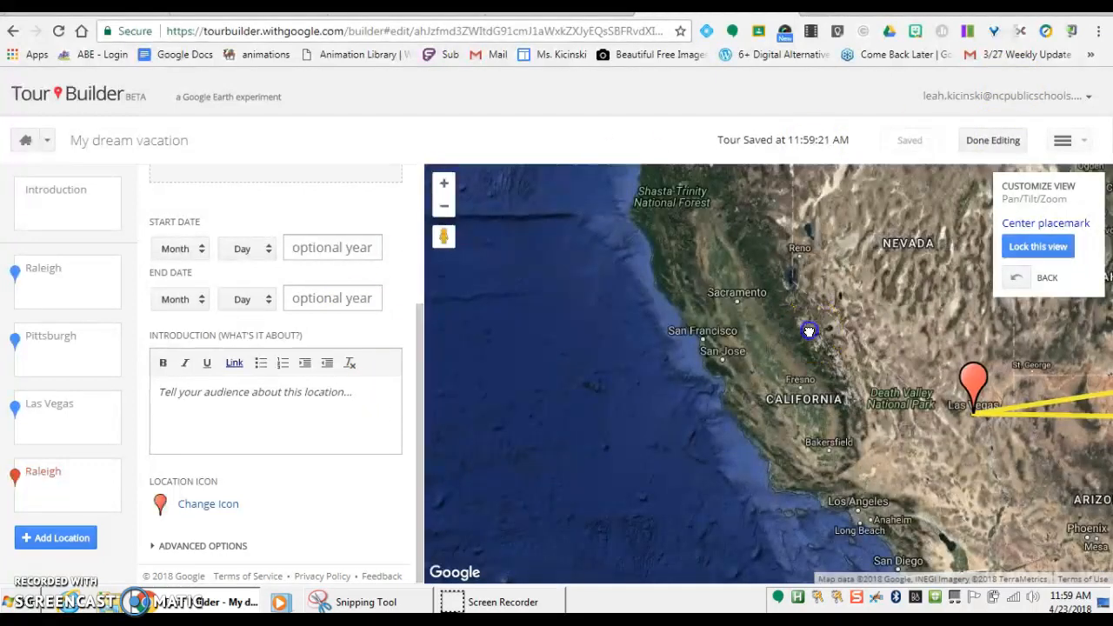
left_click_drag(809, 330, 429, 473)
left_click(1004, 146)
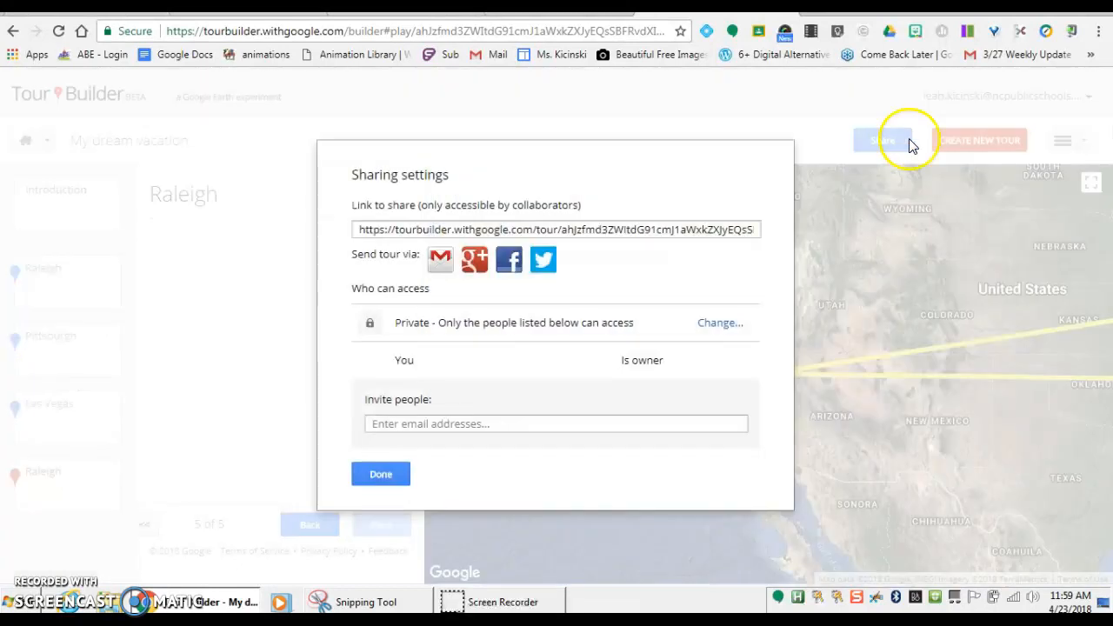
left_click(721, 322)
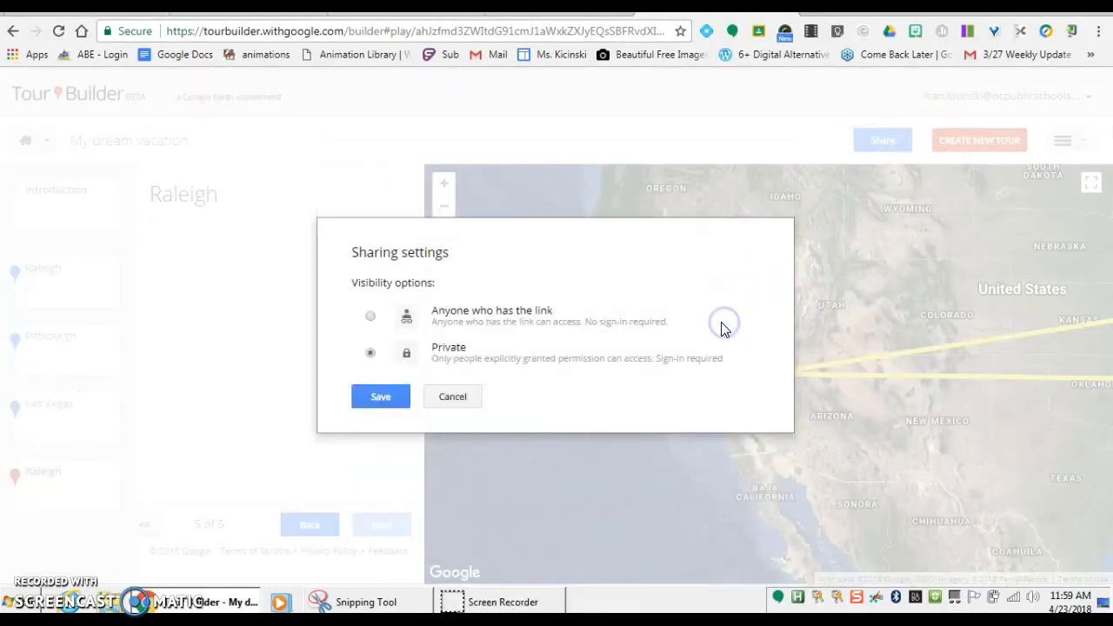
left_click(371, 317)
left_click(375, 405)
left_click(373, 407)
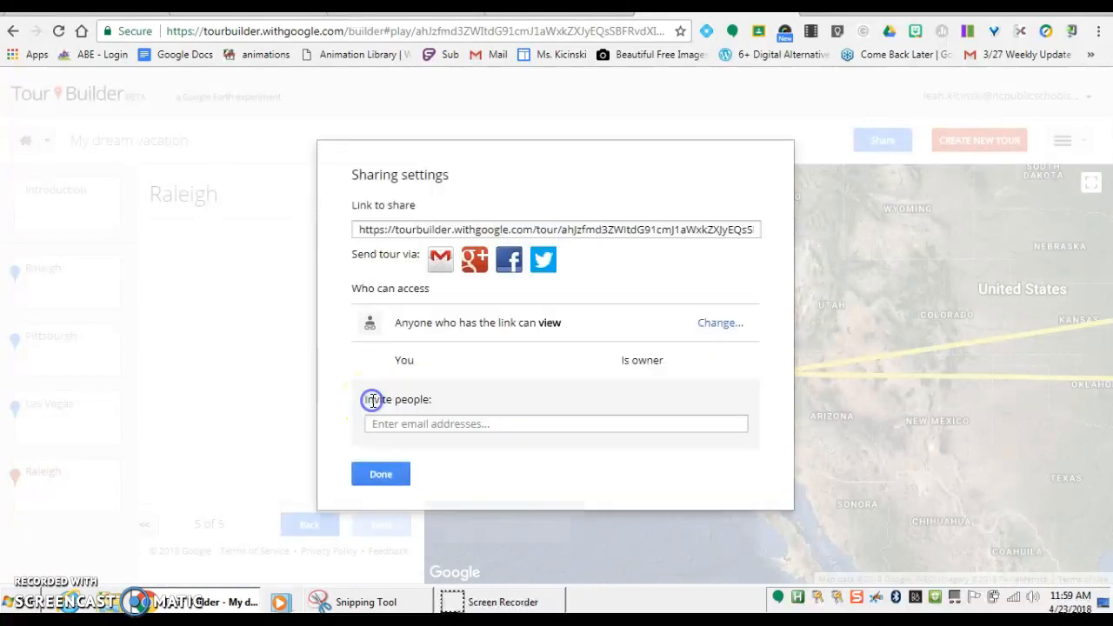
Copy the tour's sharing link and open it in a new browser tab
left_click(407, 229)
right_click(407, 228)
left_click(431, 242)
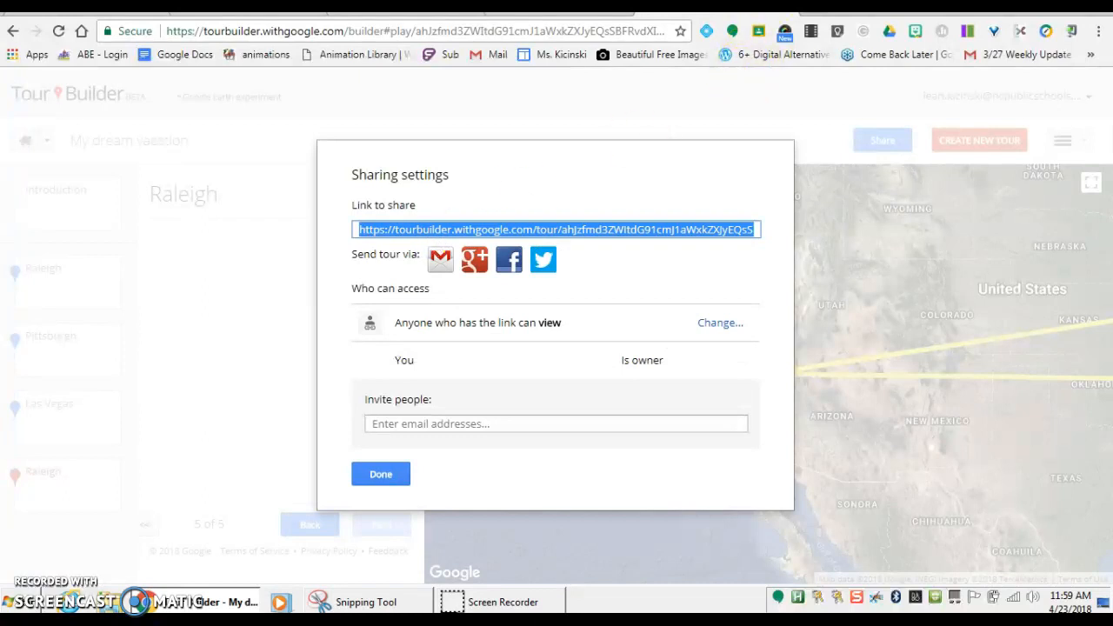
key("ctrl+t")
key("ctrl+v")
key("Return")
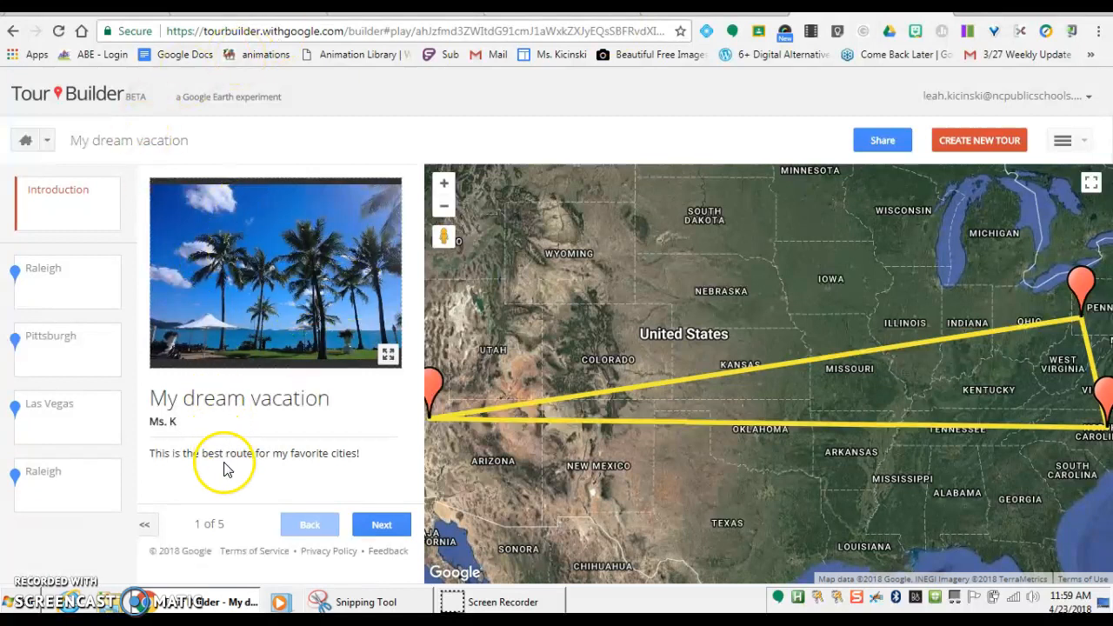
Play the tour from the introduction through Raleigh and Pittsburgh to the Las Vegas stop
left_click(381, 525)
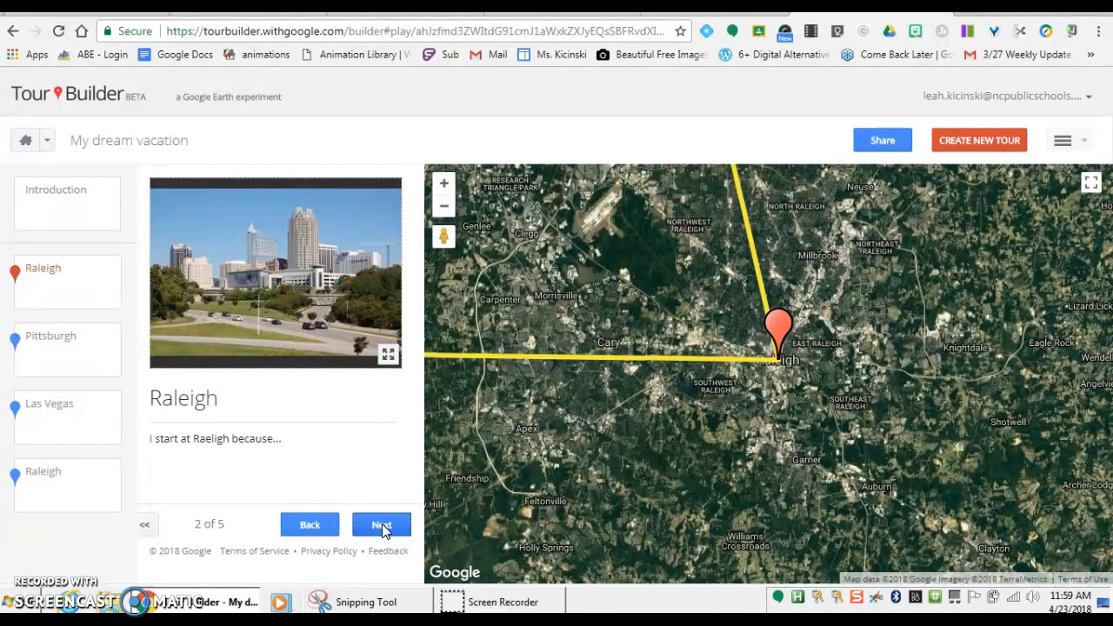
left_click(380, 527)
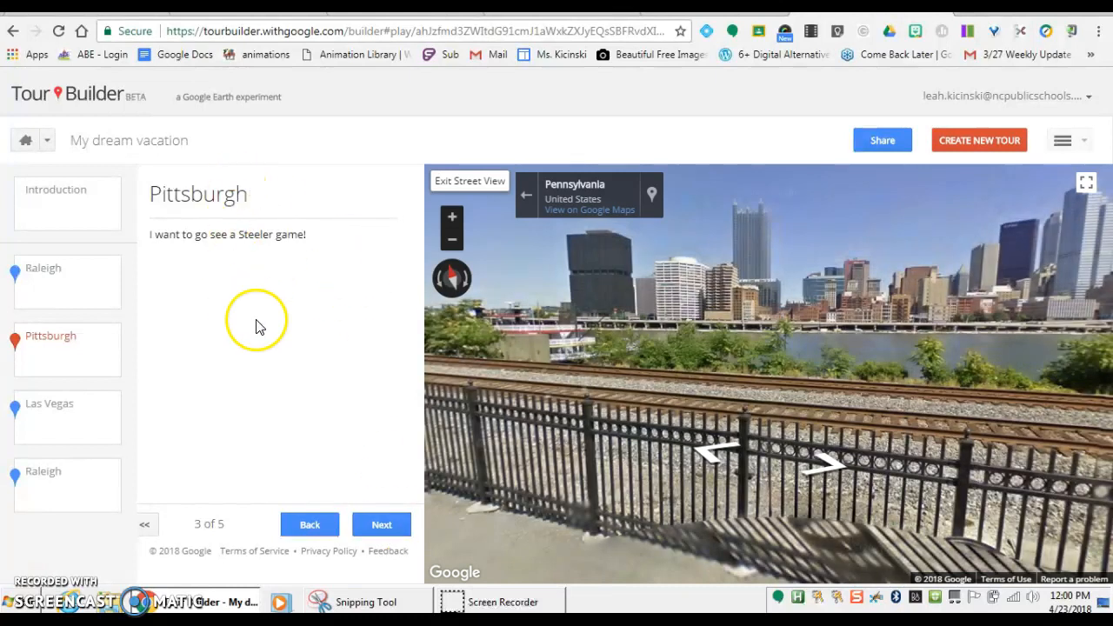
left_click(377, 530)
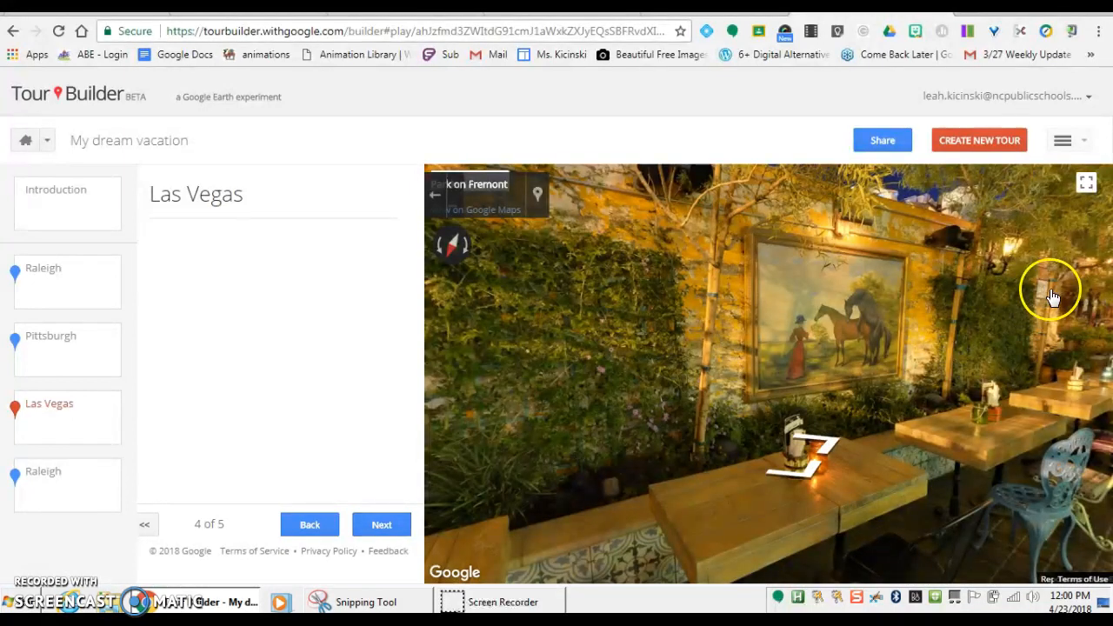
Look around the Park on Fremont Street View scene at the Las Vegas stop
left_click_drag(1049, 286, 641, 322)
left_click_drag(955, 374, 356, 321)
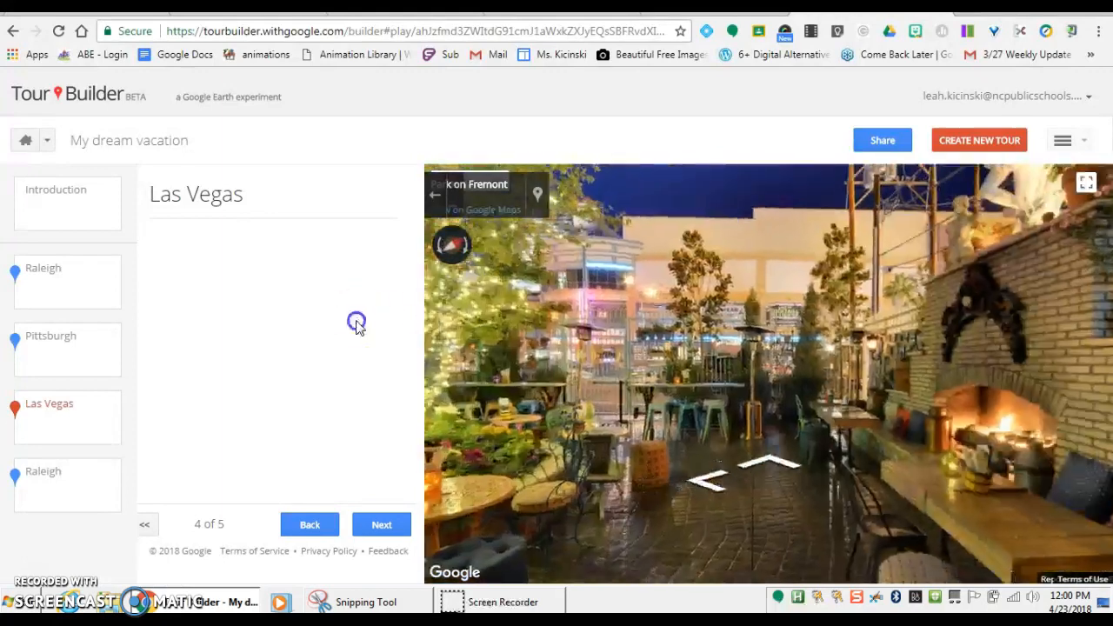
left_click_drag(993, 353, 469, 371)
left_click_drag(1061, 334, 649, 339)
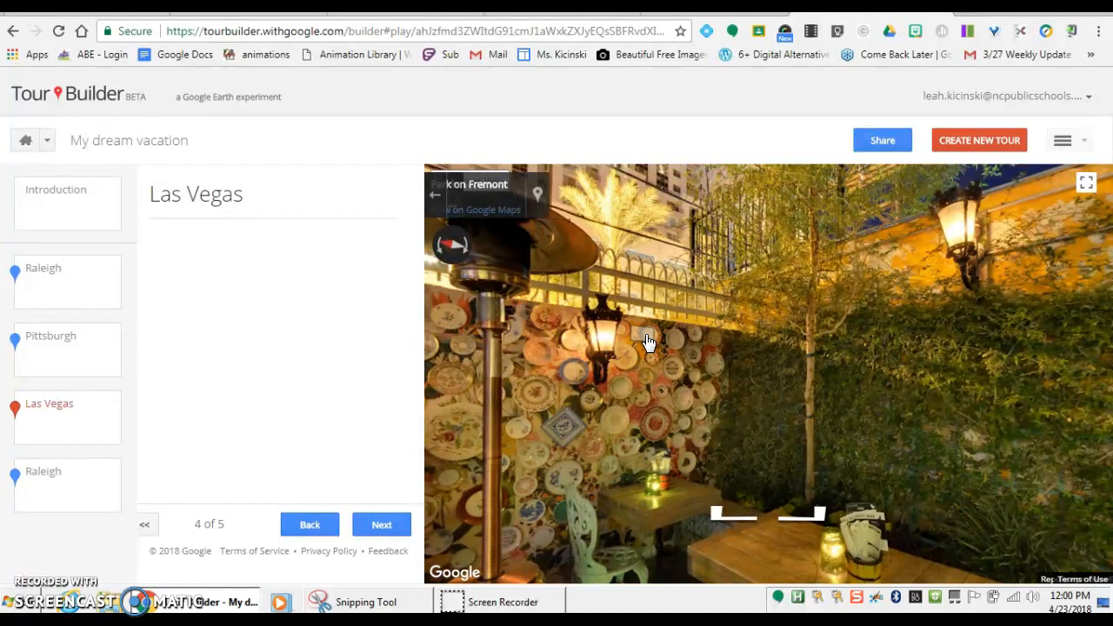